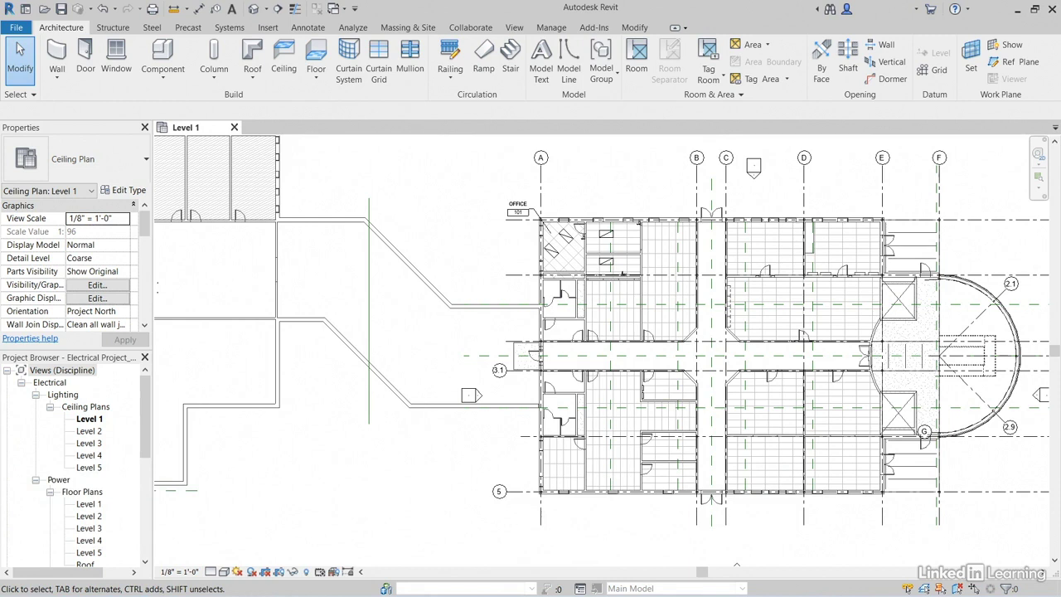
# - Open the Power Level 1 floor plan and zoom to Office 101, Reception and Storage
pyautogui.moveTo(442, 212); pyautogui.dragTo(416, 219, button='middle')
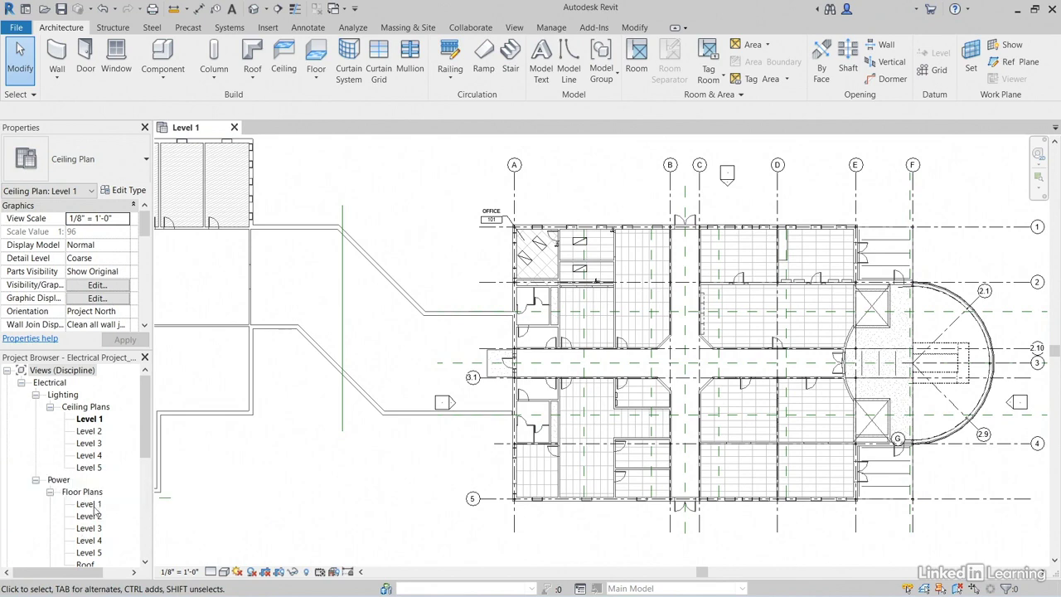
pyautogui.doubleClick(90, 504)
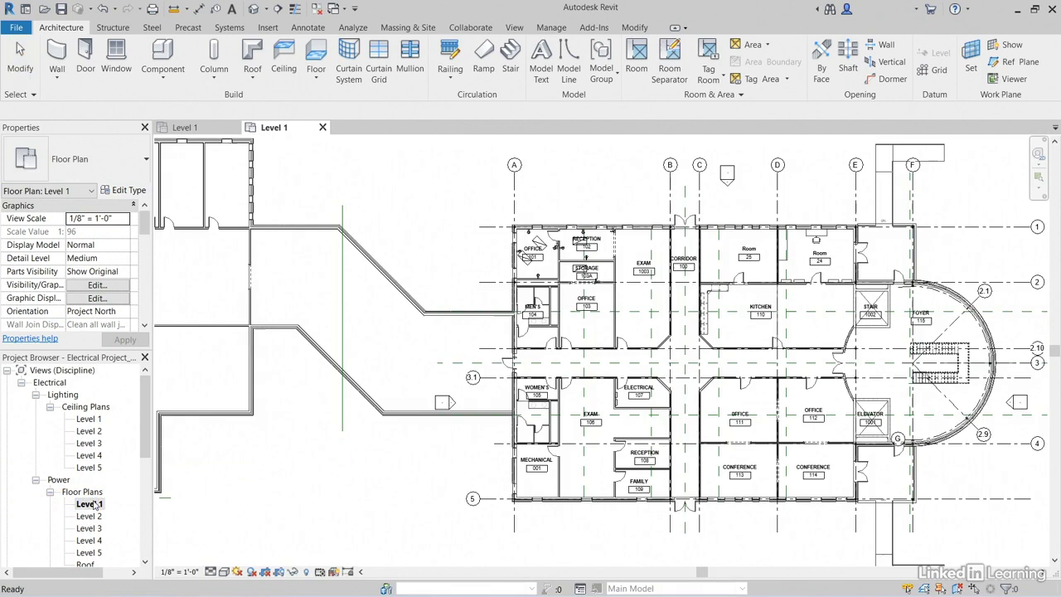
pyautogui.scroll(5, 518, 263)
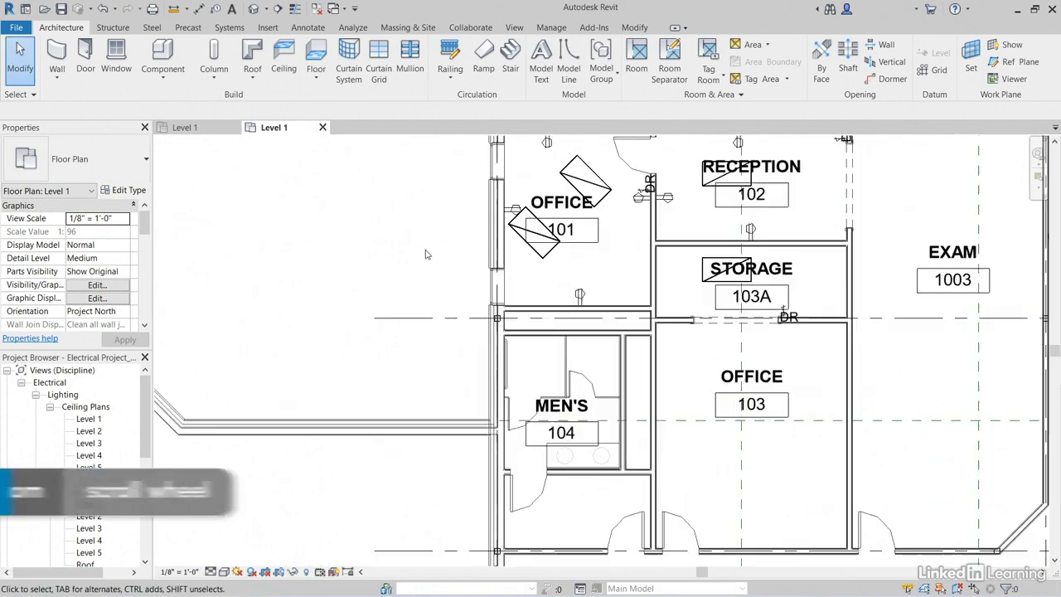
pyautogui.moveTo(433, 230); pyautogui.dragTo(311, 255, button='middle')
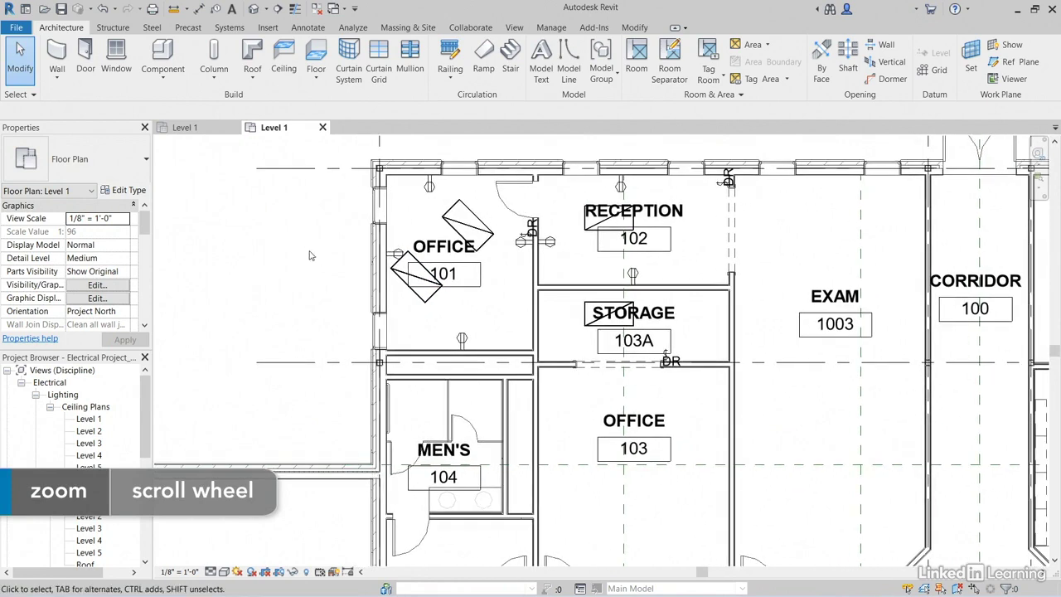
# - Turn off the Lighting Fixtures category in this view's Visibility/Graphics (VG) overrides
pyautogui.press('v')
pyautogui.press('g')
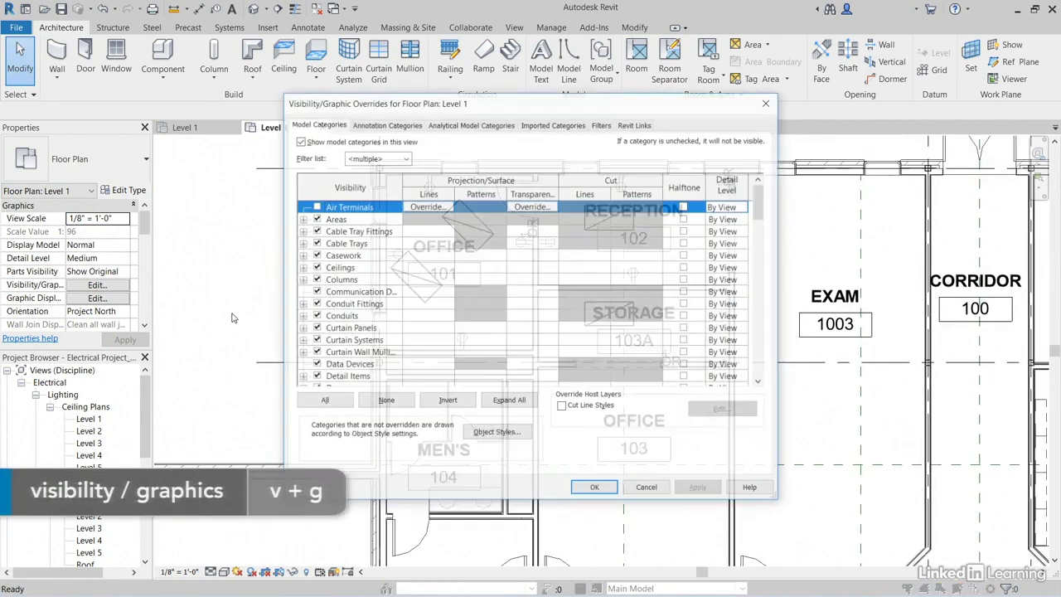
pyautogui.click(368, 320)
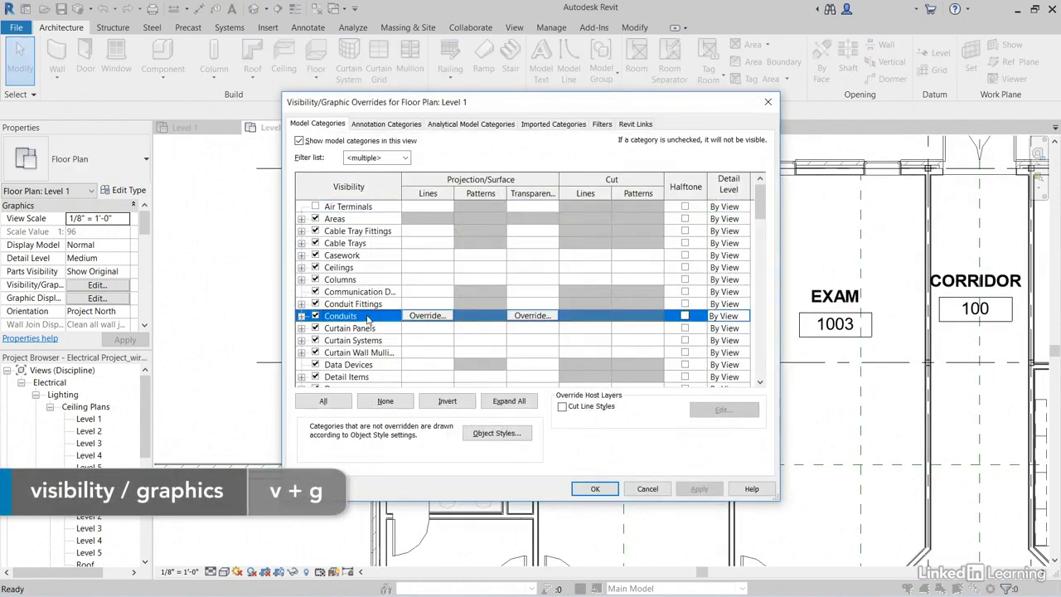
pyautogui.press('l')
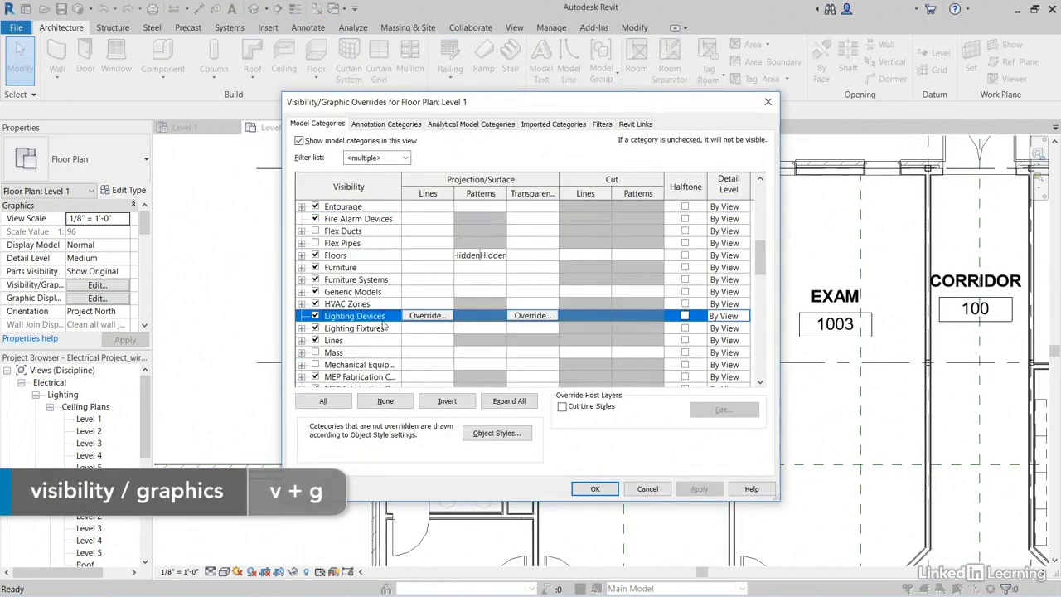
pyautogui.click(315, 329)
pyautogui.click(315, 329)
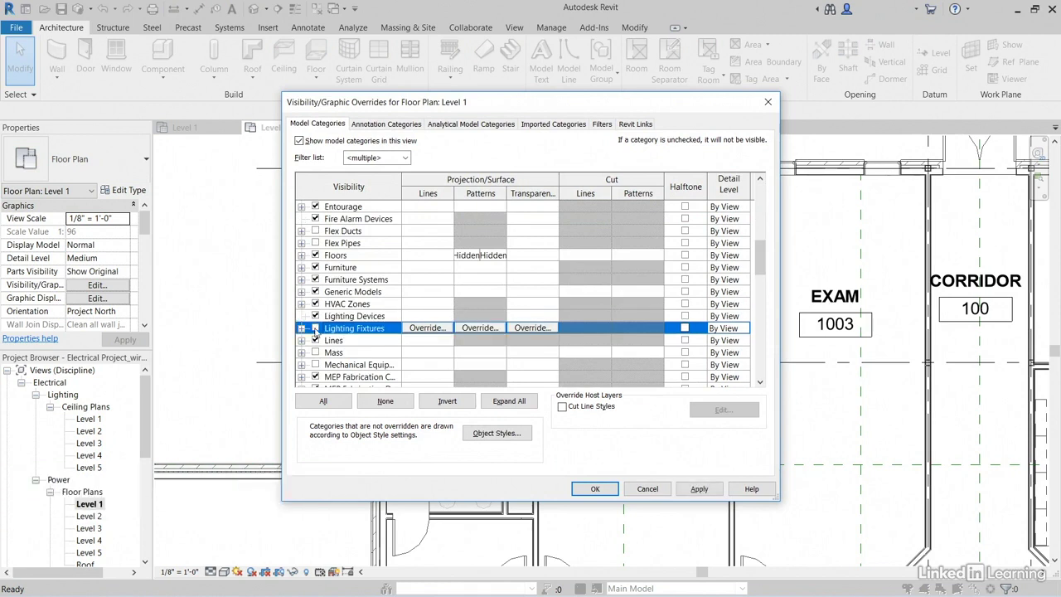
pyautogui.click(699, 488)
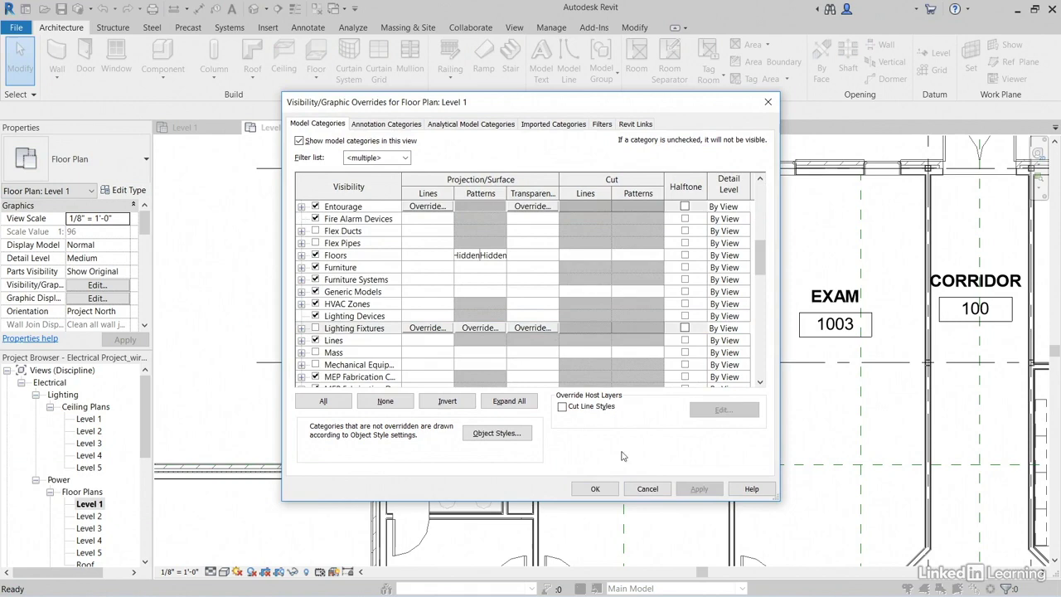
pyautogui.click(595, 489)
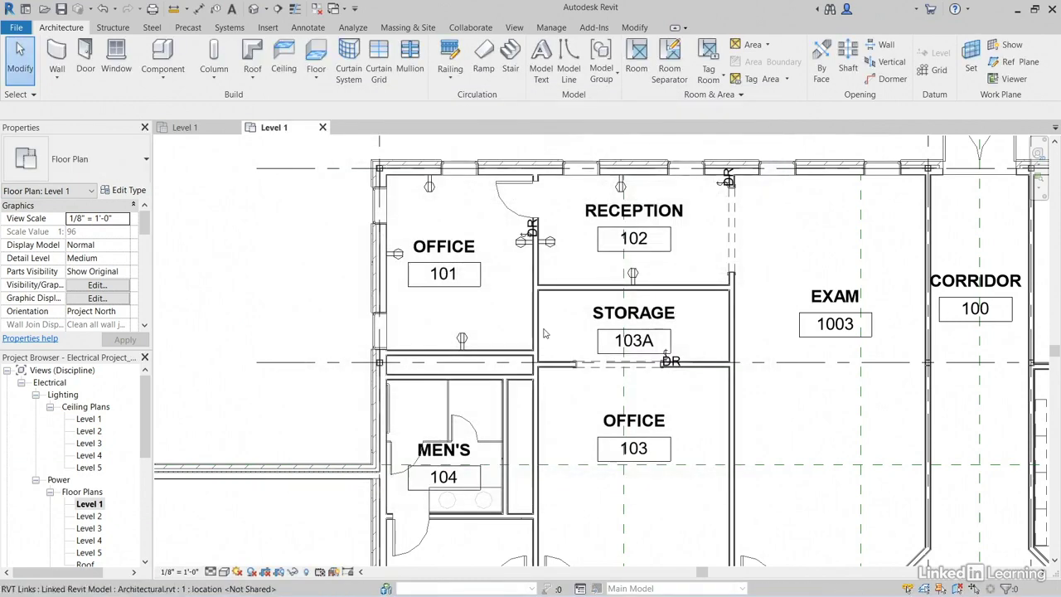
# - Tab-select the Office 101 receptacle circuit and convert its wiring to arc wires with a home-run arrow
pyautogui.scroll(3, 545, 333)
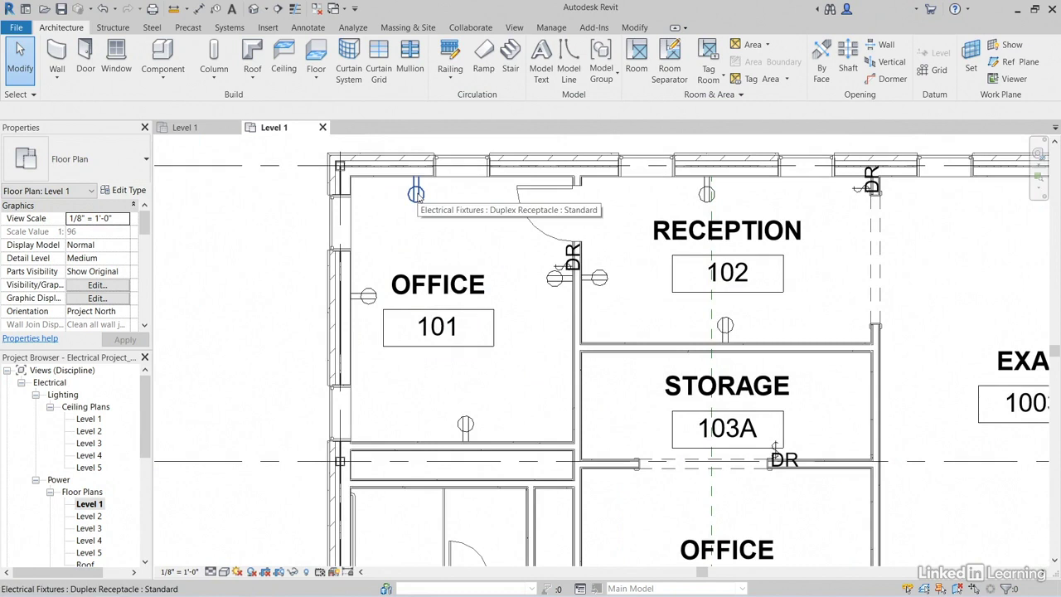
pyautogui.press('Tab')
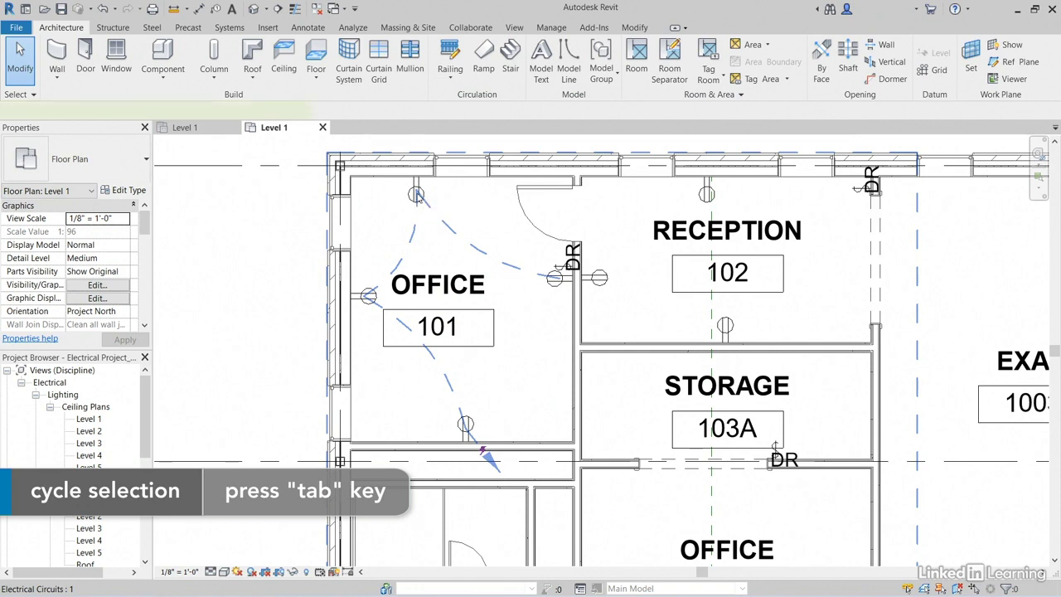
pyautogui.click(417, 194)
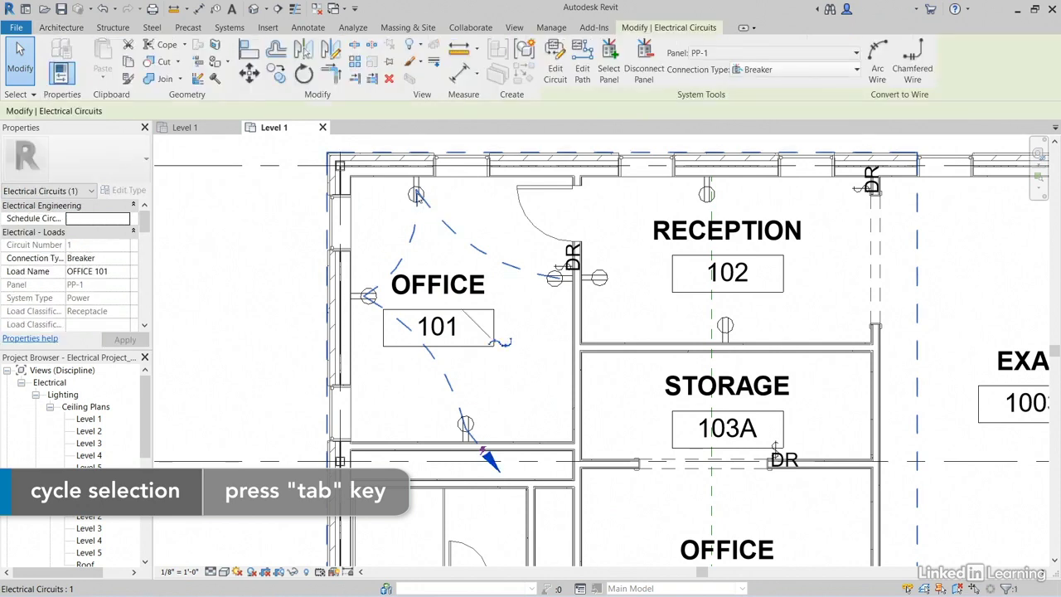
pyautogui.click(493, 347)
pyautogui.moveTo(496, 347); pyautogui.dragTo(496, 256, button='middle')
pyautogui.click(604, 328)
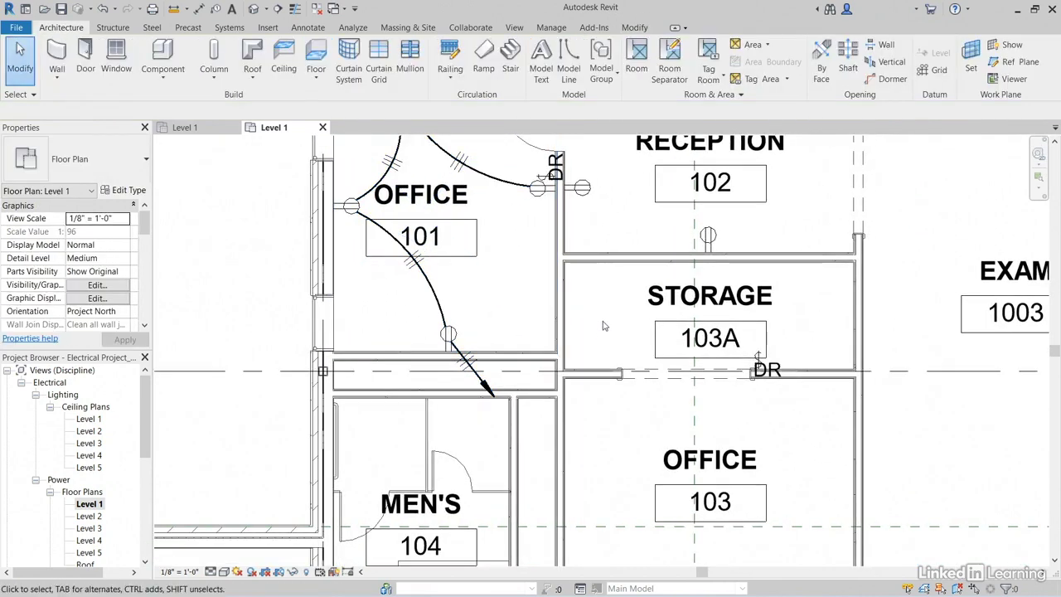
pyautogui.scroll(-2, 603, 325)
# - Select the Reception 102 receptacle circuit and convert it to arc wires
pyautogui.moveTo(714, 135); pyautogui.dragTo(533, 211, button='middle')
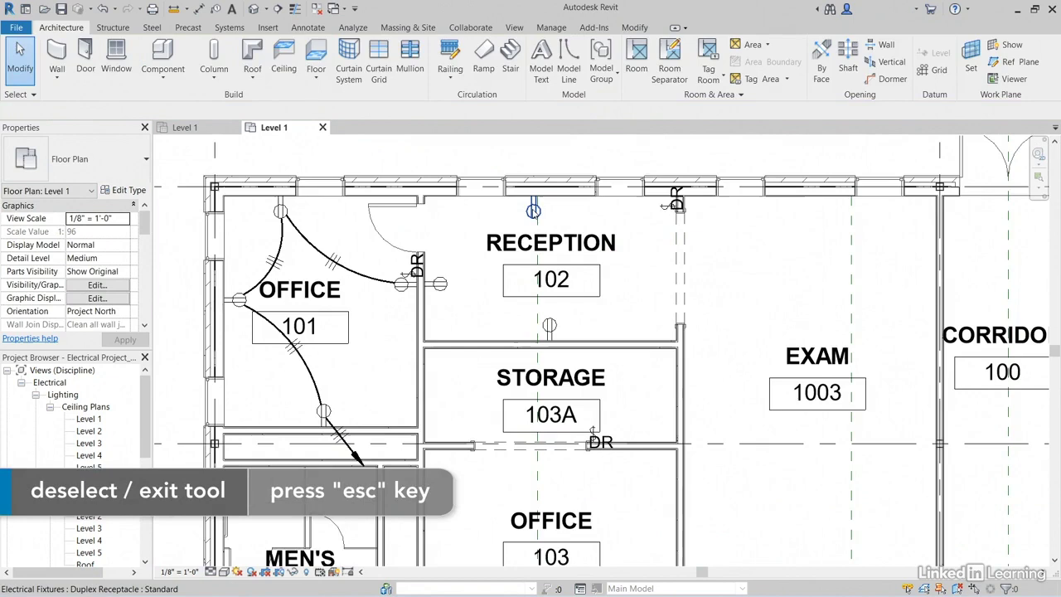
pyautogui.press('Tab')
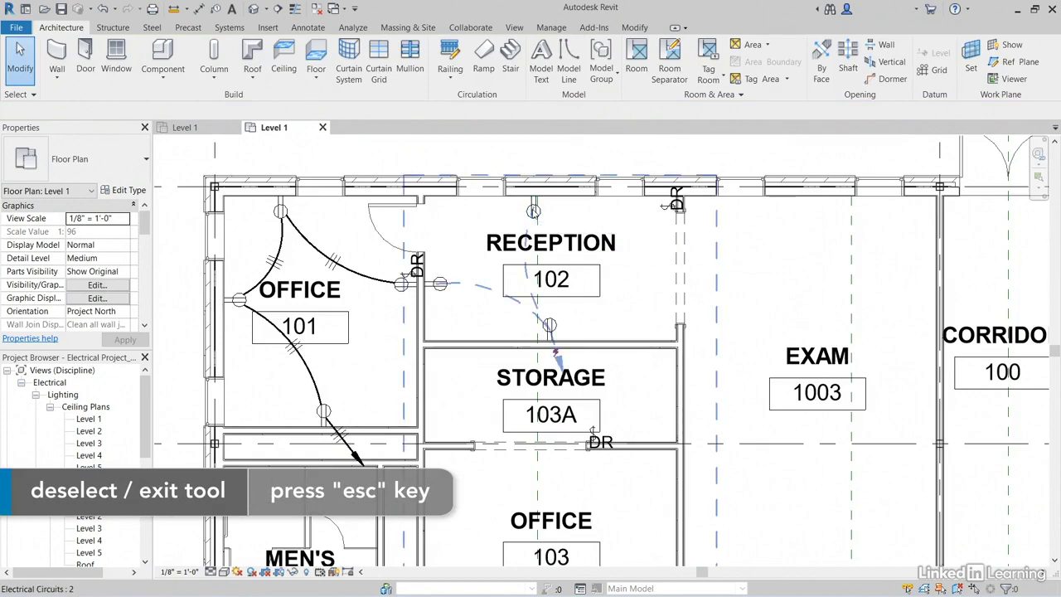
pyautogui.click(533, 211)
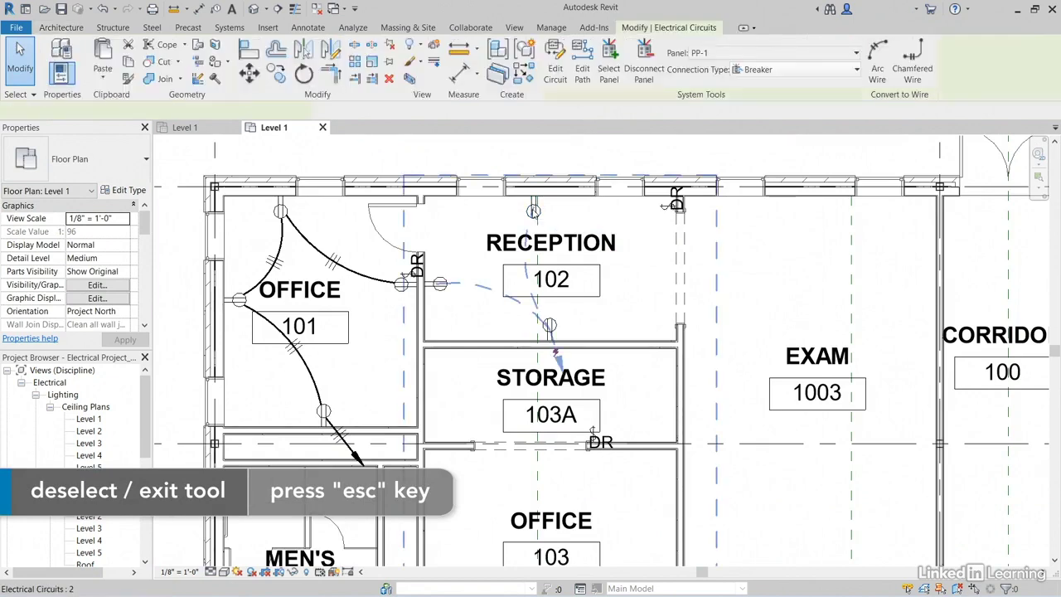
pyautogui.click(527, 305)
pyautogui.press('Escape')
# - Drag the middle vertex of the home-run wire in Storage to curve it
pyautogui.scroll(3, 556, 375)
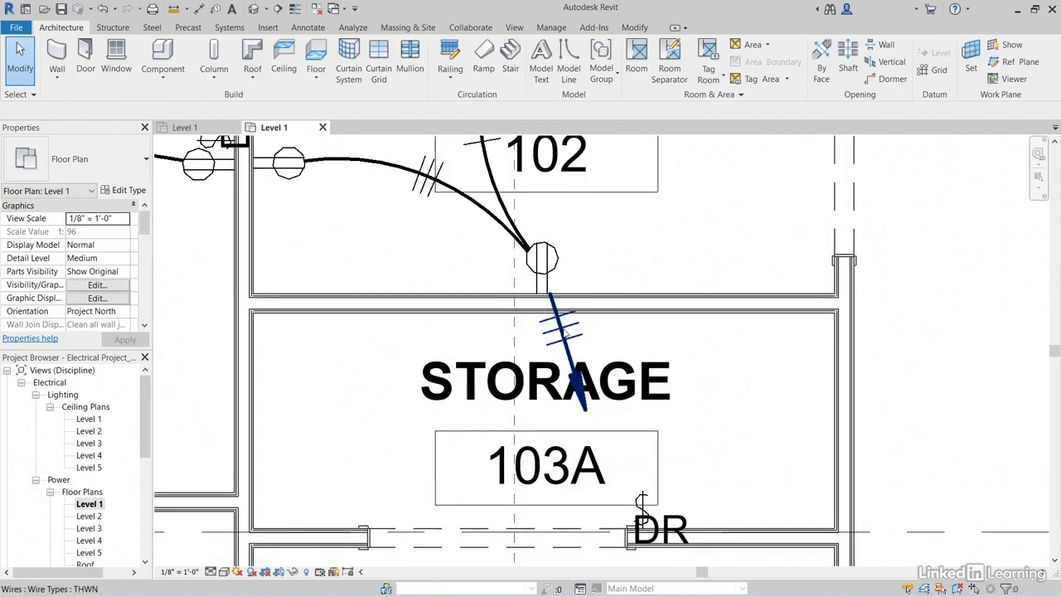
pyautogui.click(574, 365)
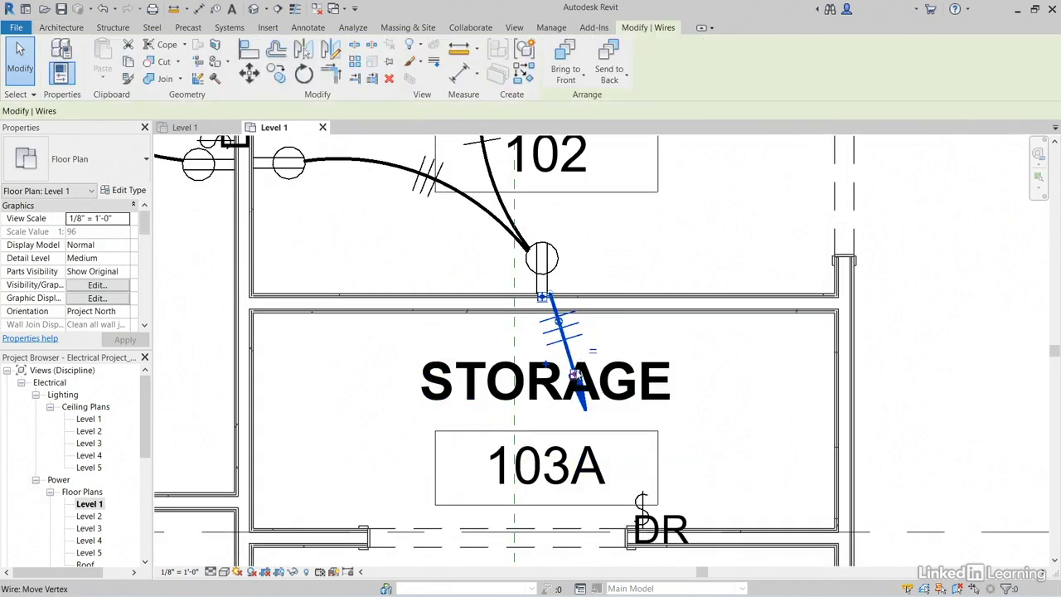
pyautogui.moveTo(573, 375); pyautogui.dragTo(618, 374)
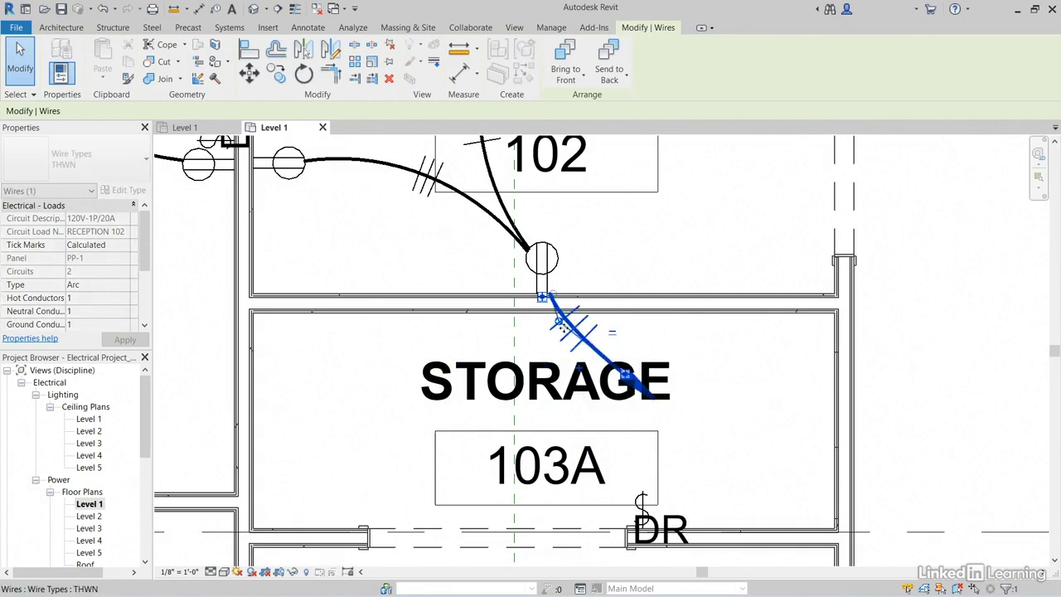
pyautogui.press('d')
pyautogui.press('l')
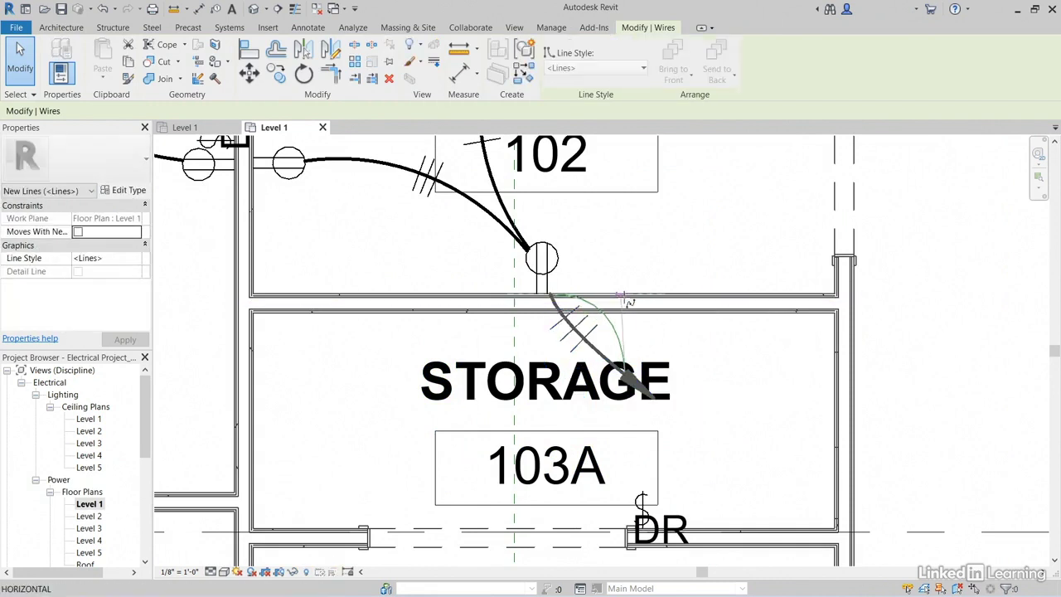
pyautogui.press('Escape')
pyautogui.press('Escape')
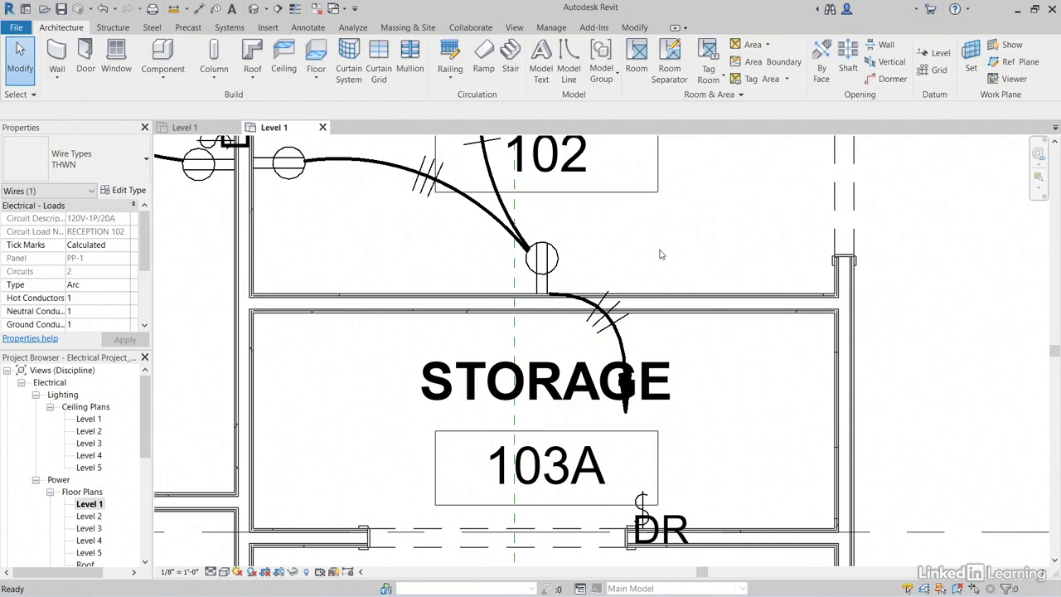
# - Move the STORAGE space tag up and left, clear of the home-run wire
pyautogui.scroll(-3, 661, 254)
pyautogui.click(548, 412)
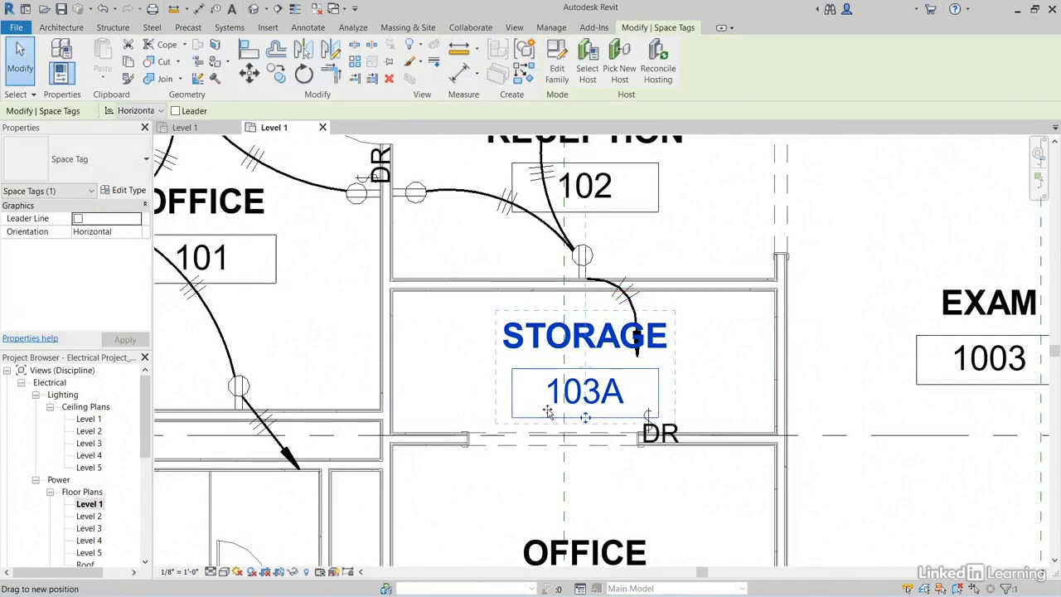
pyautogui.moveTo(547, 412); pyautogui.dragTo(476, 399)
pyautogui.click(879, 307)
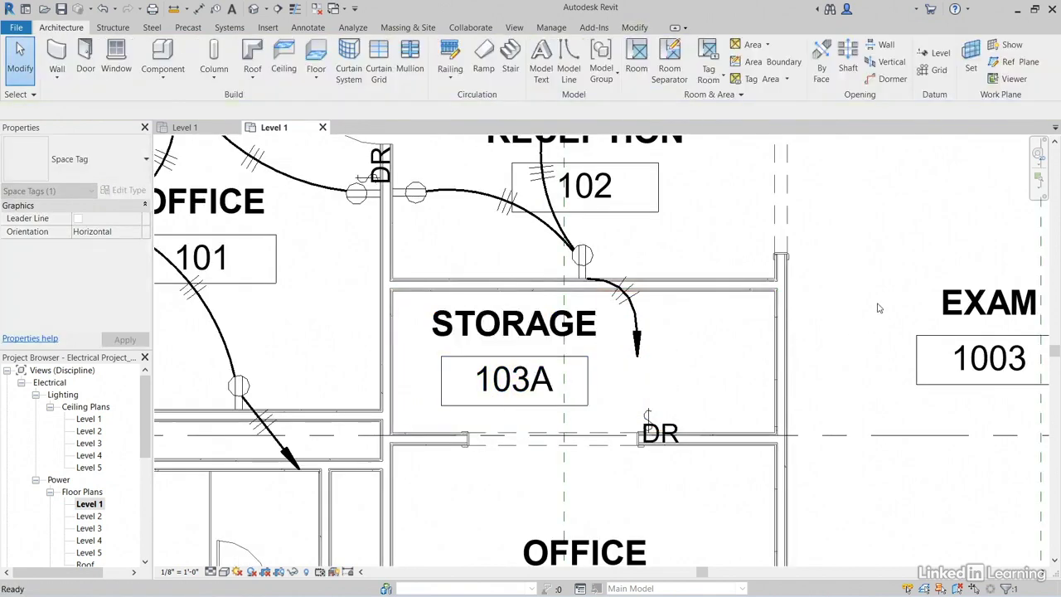
pyautogui.scroll(-3, 879, 307)
pyautogui.scroll(3, 746, 249)
pyautogui.scroll(-2, 651, 309)
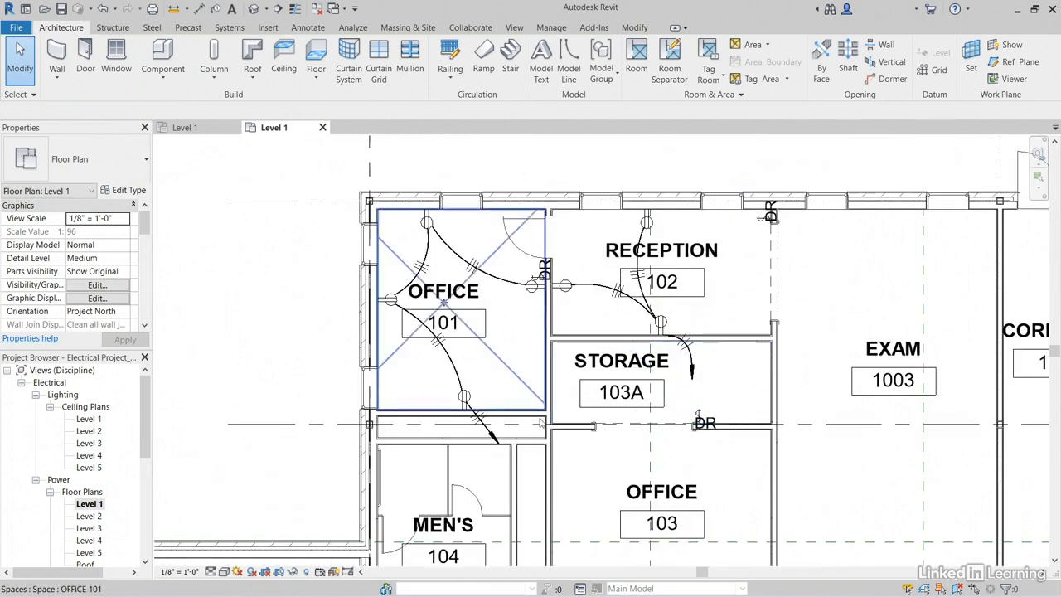
pyautogui.moveTo(541, 422); pyautogui.dragTo(529, 324, button='middle')
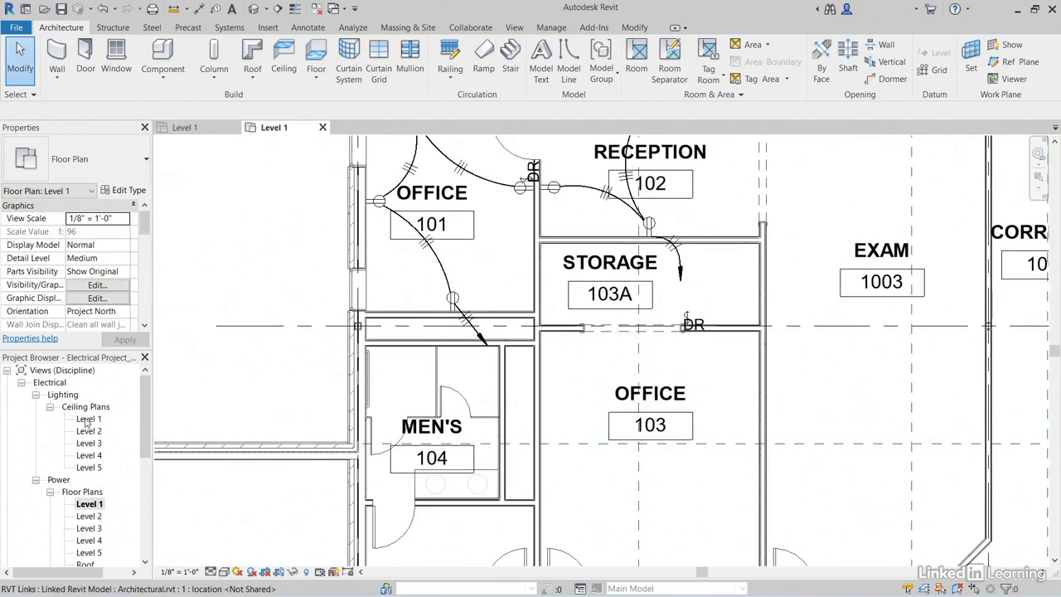
# - On the Level 1 ceiling plan, draw an arc wire from the upper to the lower office light fixture
pyautogui.doubleClick(89, 419)
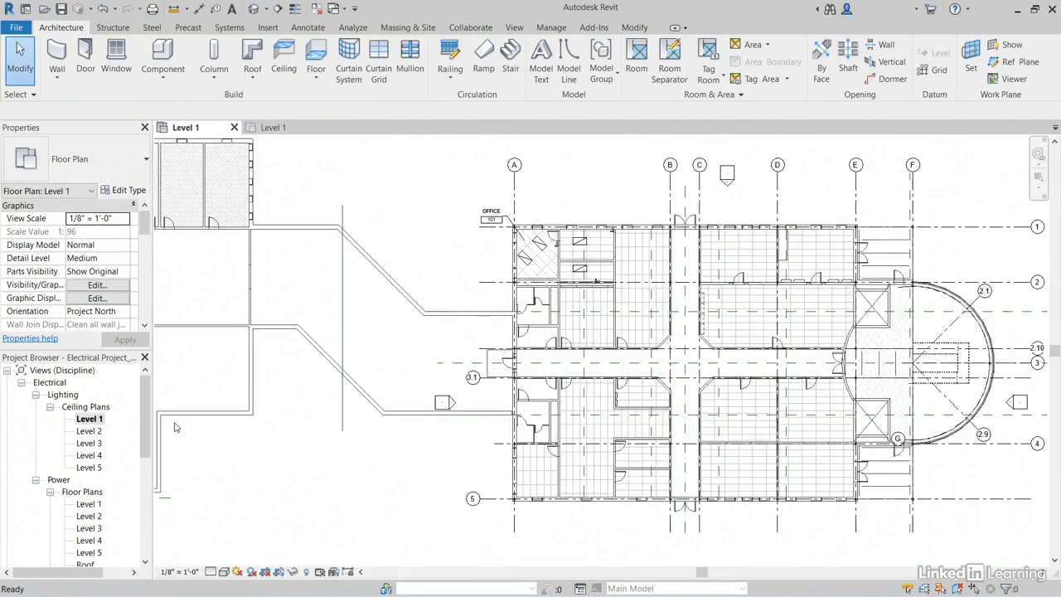
pyautogui.scroll(5, 424, 283)
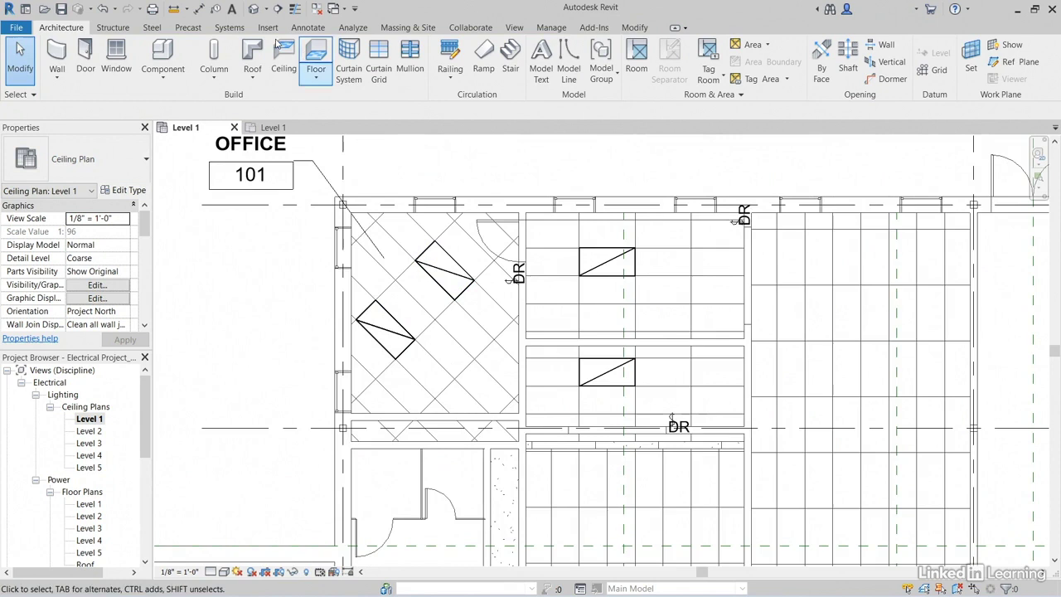
pyautogui.click(232, 28)
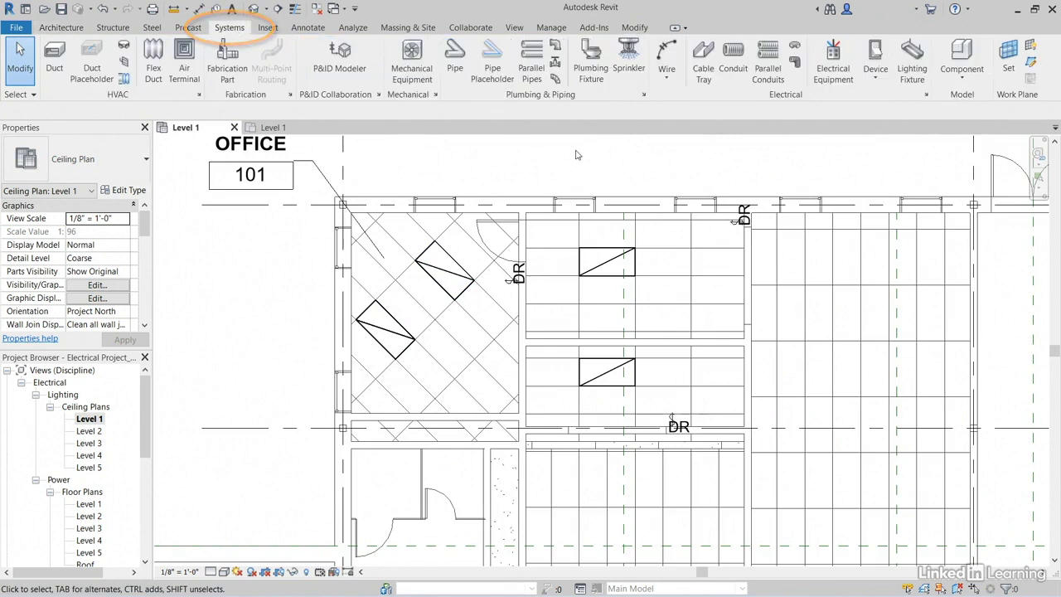
pyautogui.click(663, 54)
pyautogui.scroll(2, 390, 340)
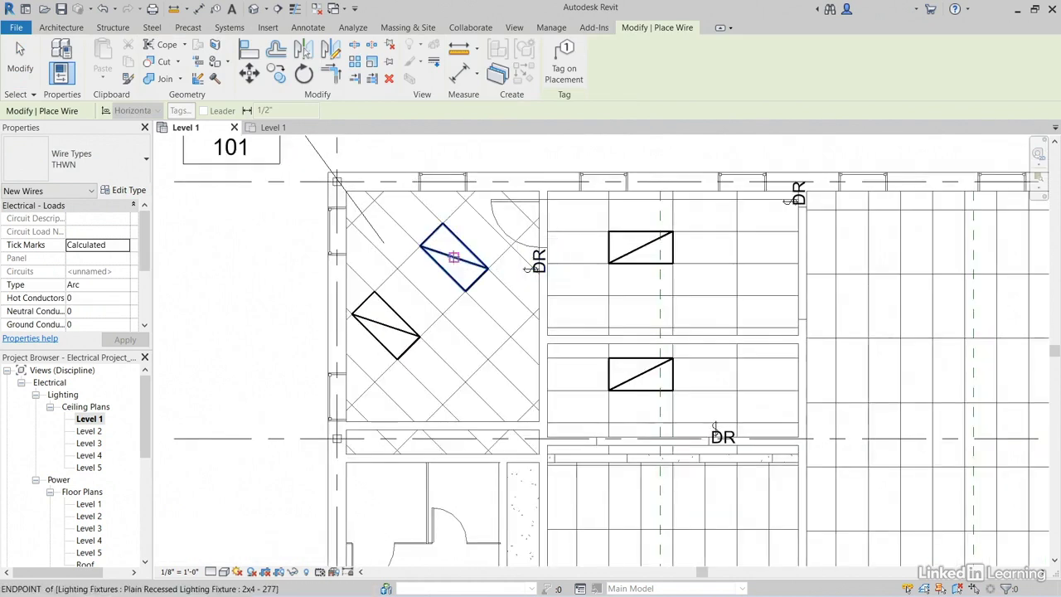
pyautogui.click(439, 249)
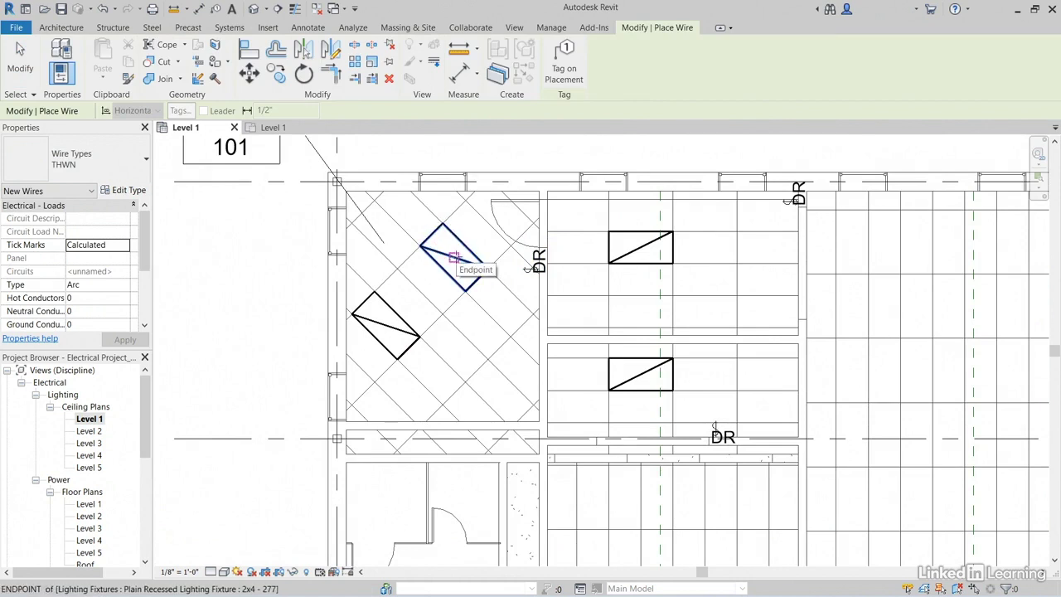
pyautogui.click(453, 259)
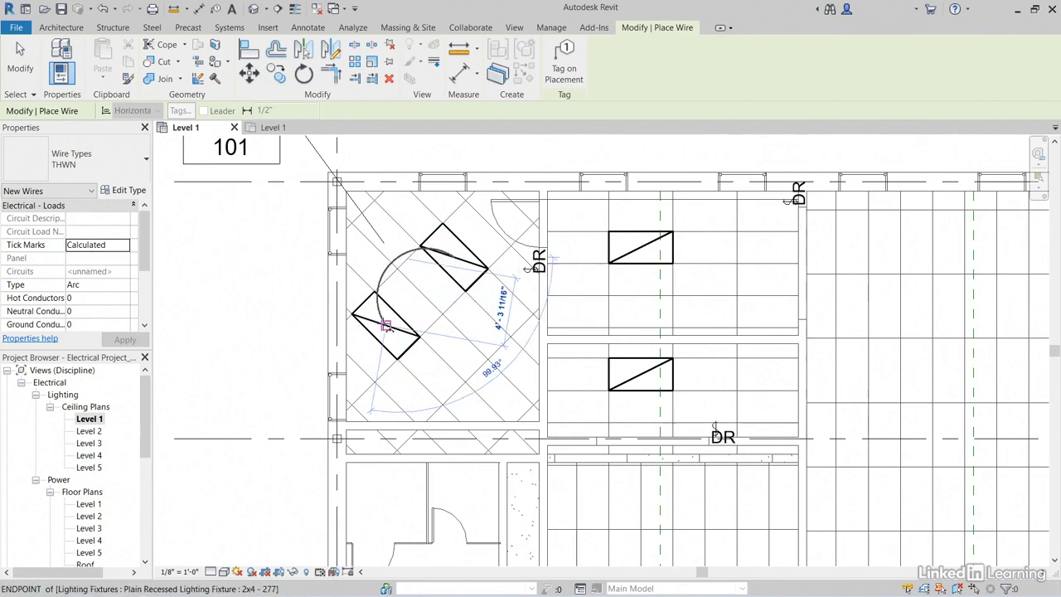
pyautogui.click(385, 325)
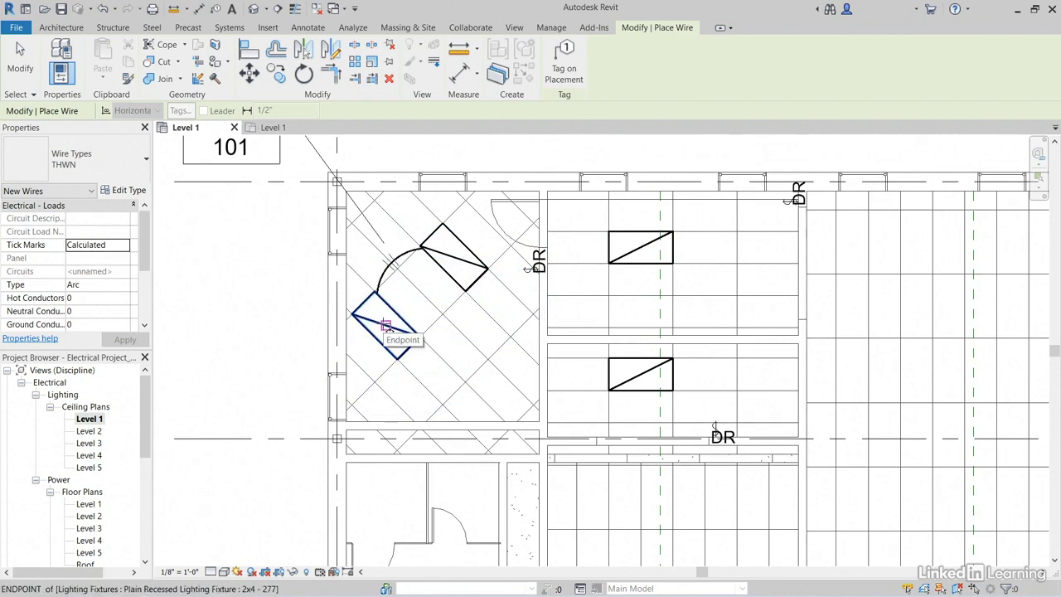
pyautogui.press('Escape')
pyautogui.press('Escape')
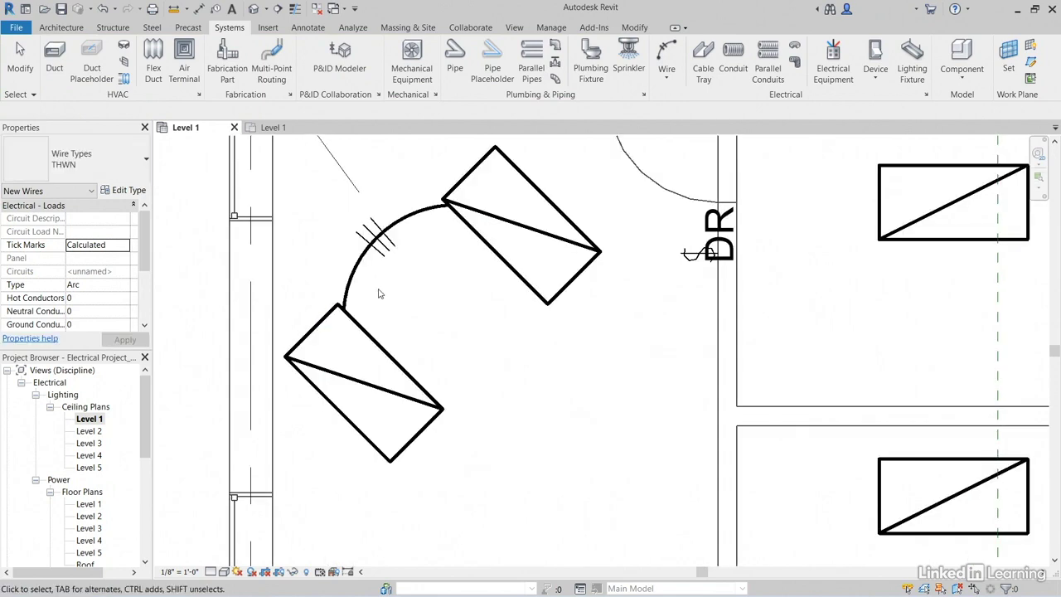
pyautogui.scroll(3, 394, 294)
pyautogui.scroll(-4, 497, 257)
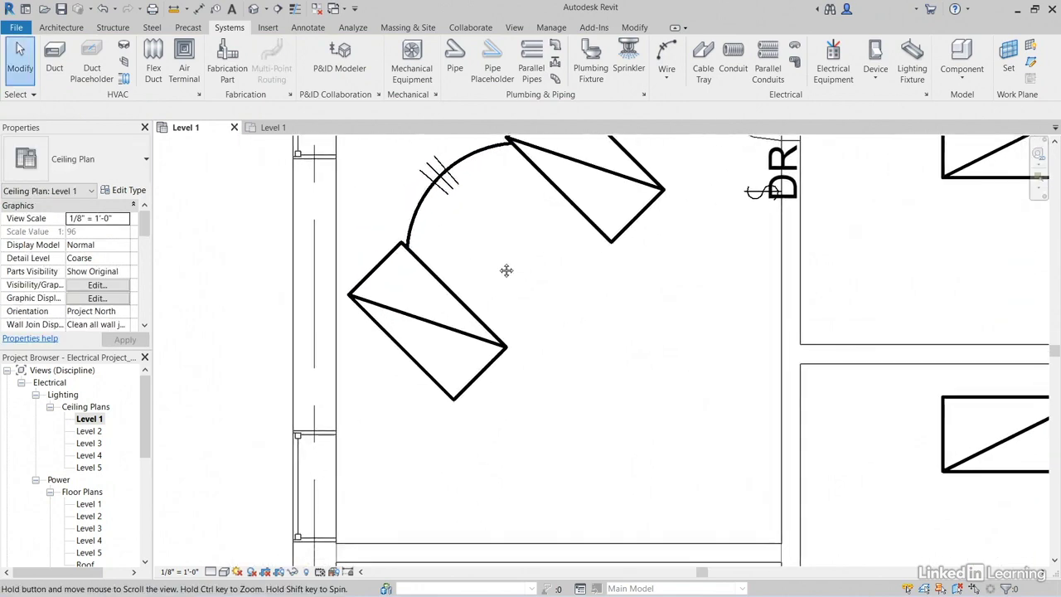
# - Use Create Similar to draw an arc home-run wire from the lower fixture down to an arrow end
pyautogui.rightClick(470, 235)
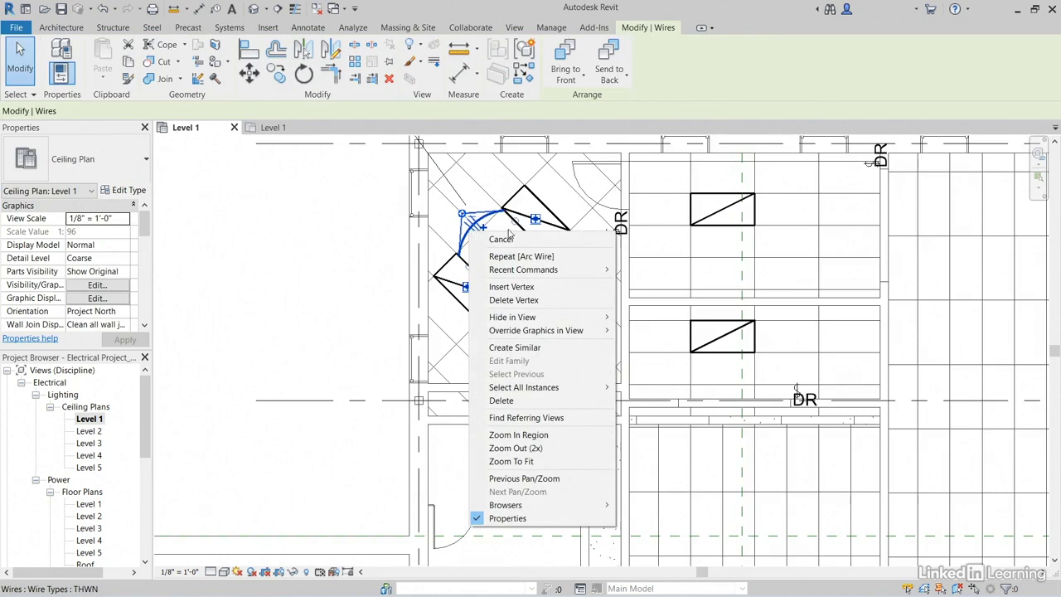
pyautogui.click(507, 348)
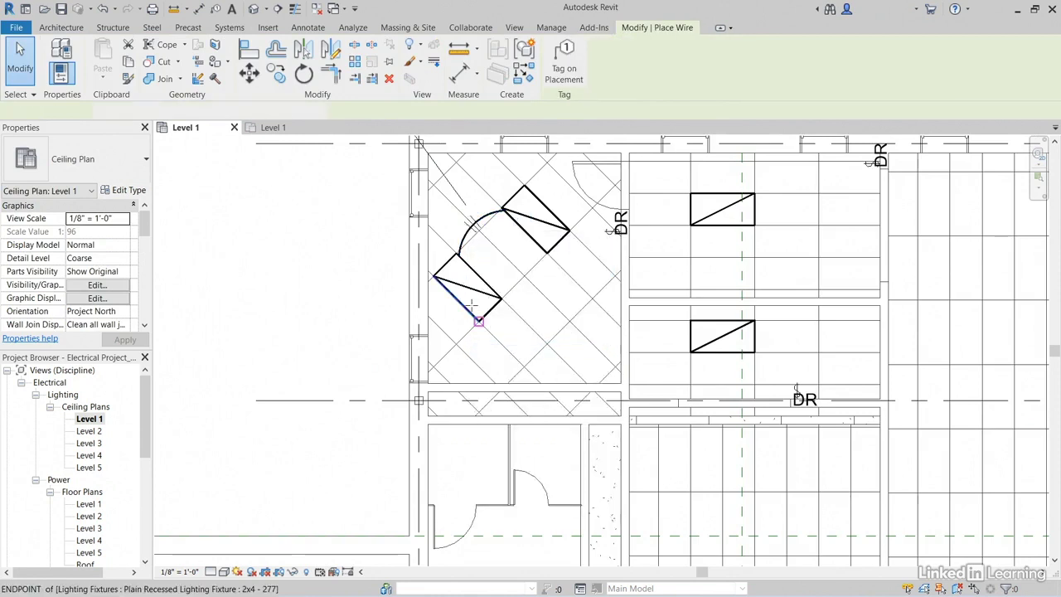
pyautogui.click(466, 287)
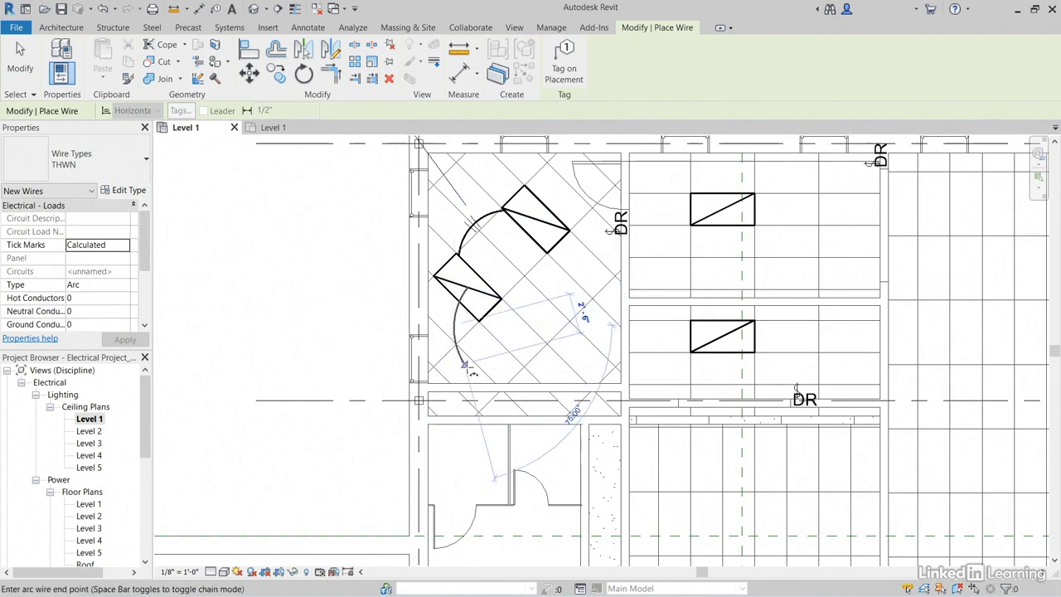
pyautogui.moveTo(461, 365); pyautogui.dragTo(469, 294, button='middle')
pyautogui.scroll(1, 469, 296)
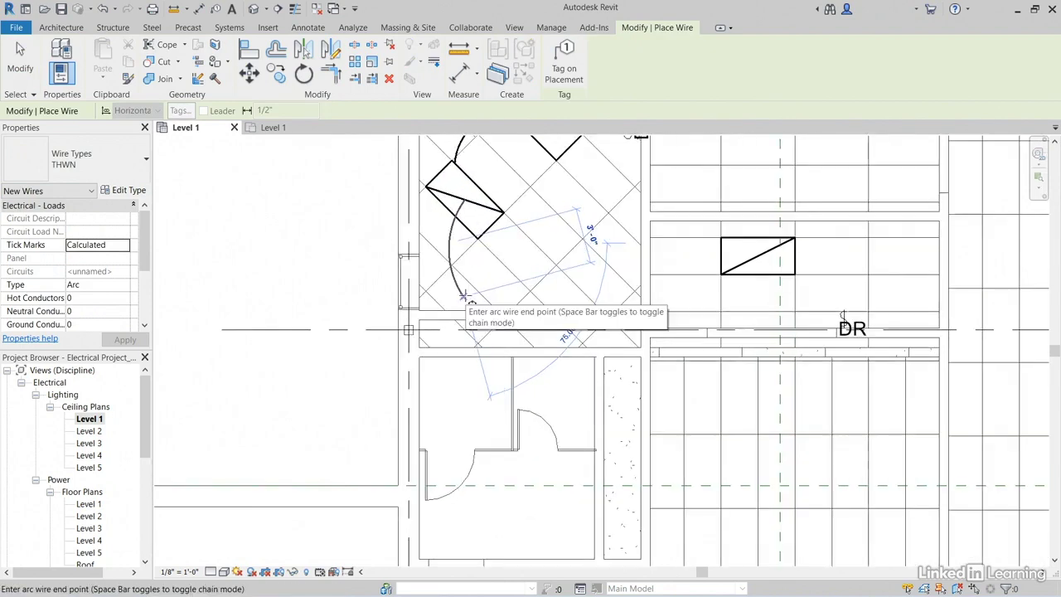
pyautogui.click(494, 292)
pyautogui.press('Escape')
pyautogui.press('Escape')
pyautogui.scroll(2, 489, 303)
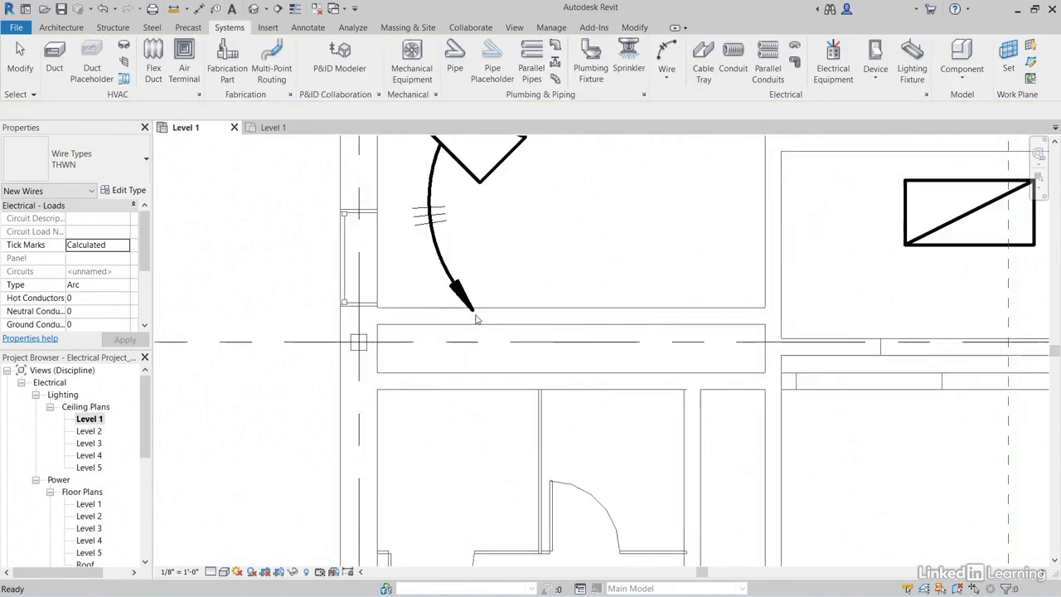
pyautogui.scroll(-2, 485, 306)
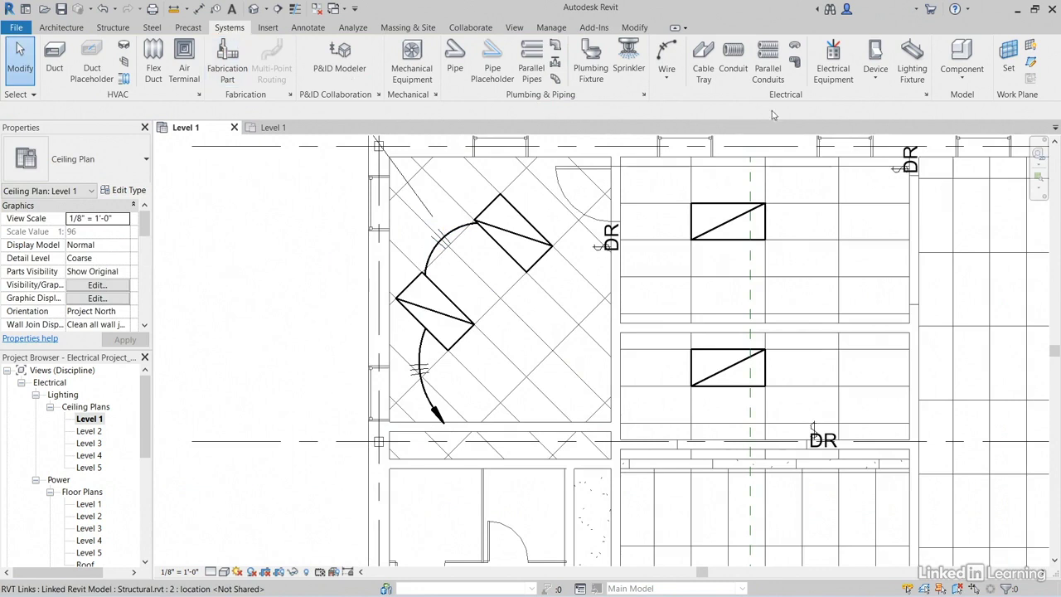
# - In Electrical Settings > Wiring, set Show Tick Marks to Never
pyautogui.click(927, 95)
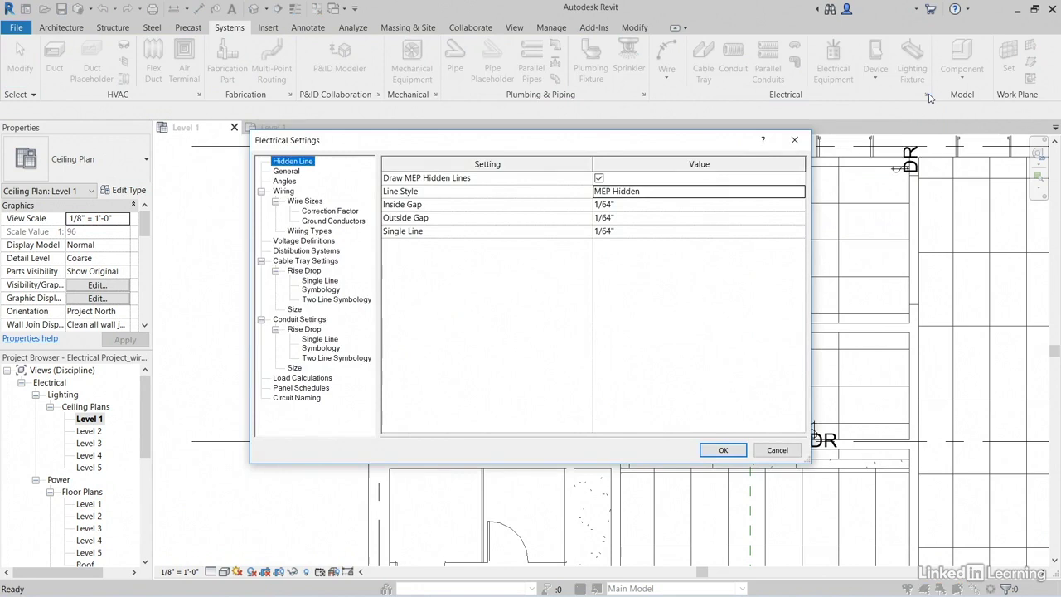
pyautogui.click(283, 191)
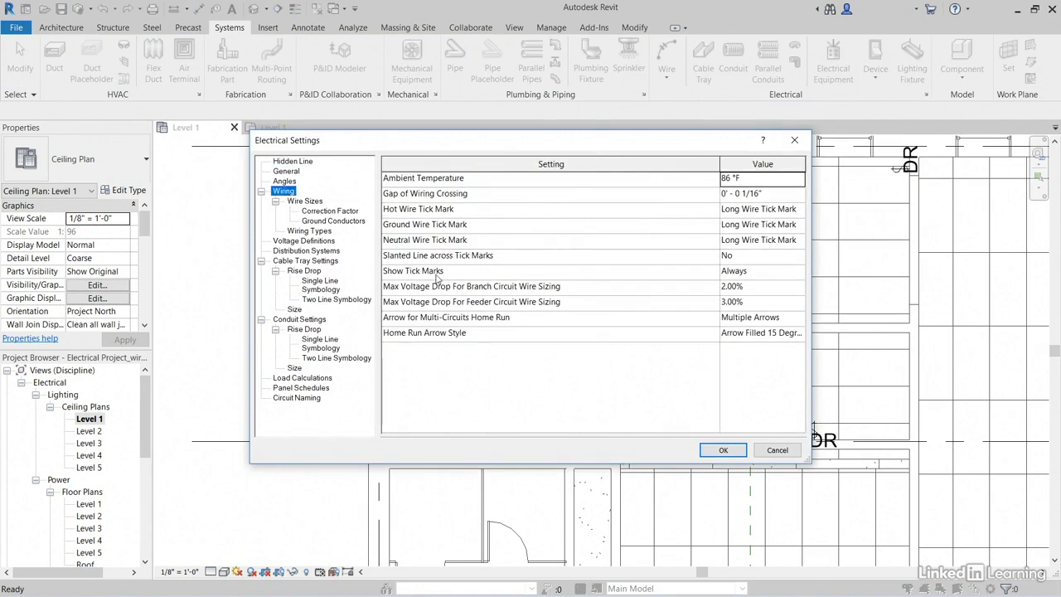
pyautogui.click(771, 271)
pyautogui.click(800, 272)
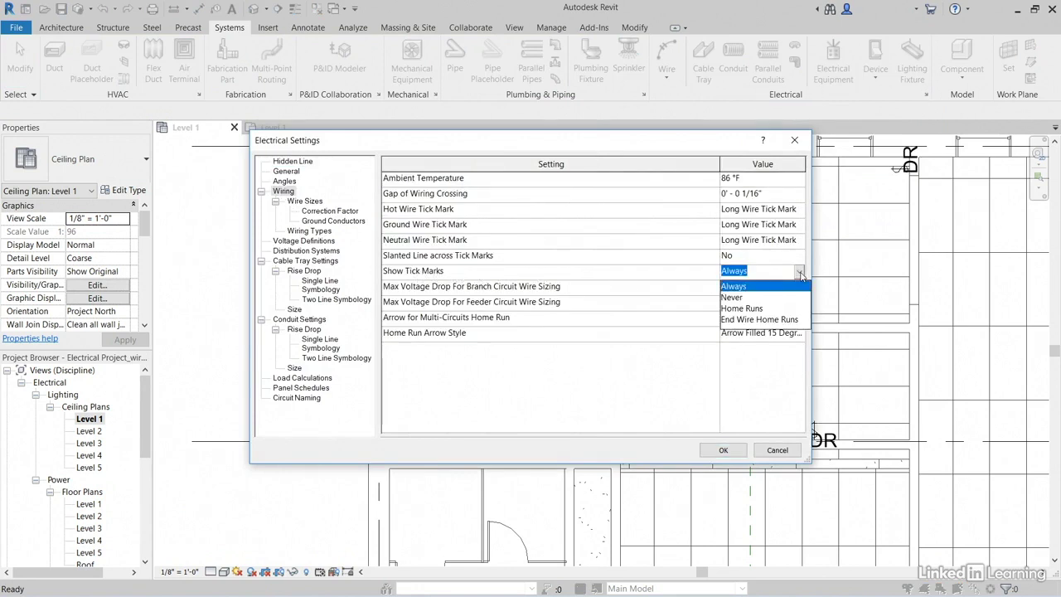
pyautogui.click(738, 299)
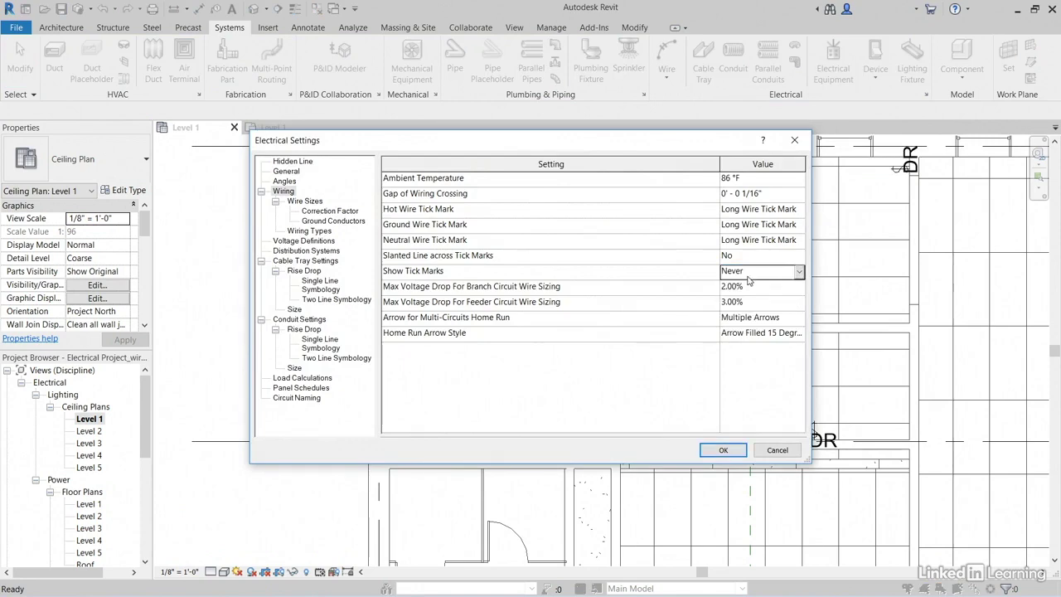
pyautogui.click(723, 450)
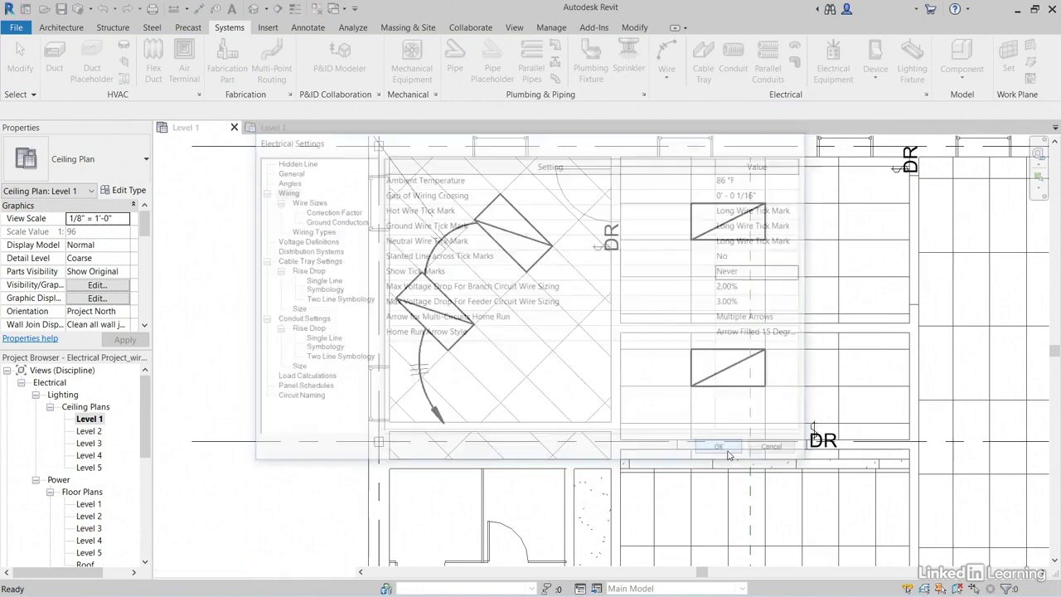
# - Tag the home-run wire by category and drag the '1' tag up near the wire arrow
pyautogui.moveTo(539, 362); pyautogui.dragTo(439, 319, button='middle')
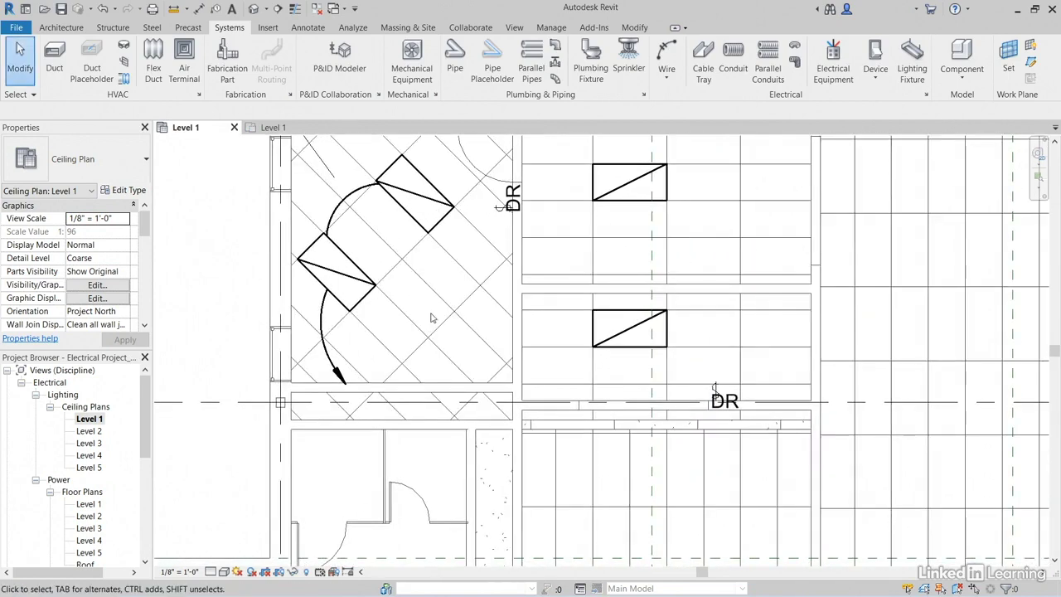
pyautogui.scroll(3, 431, 317)
pyautogui.scroll(-4, 433, 315)
pyautogui.scroll(4, 435, 313)
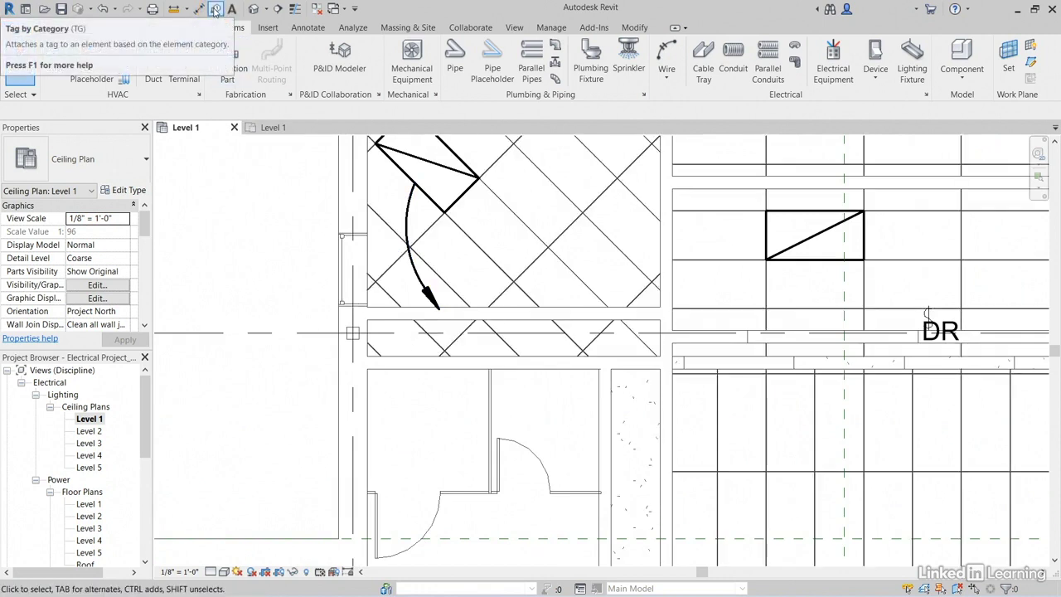
pyautogui.click(214, 10)
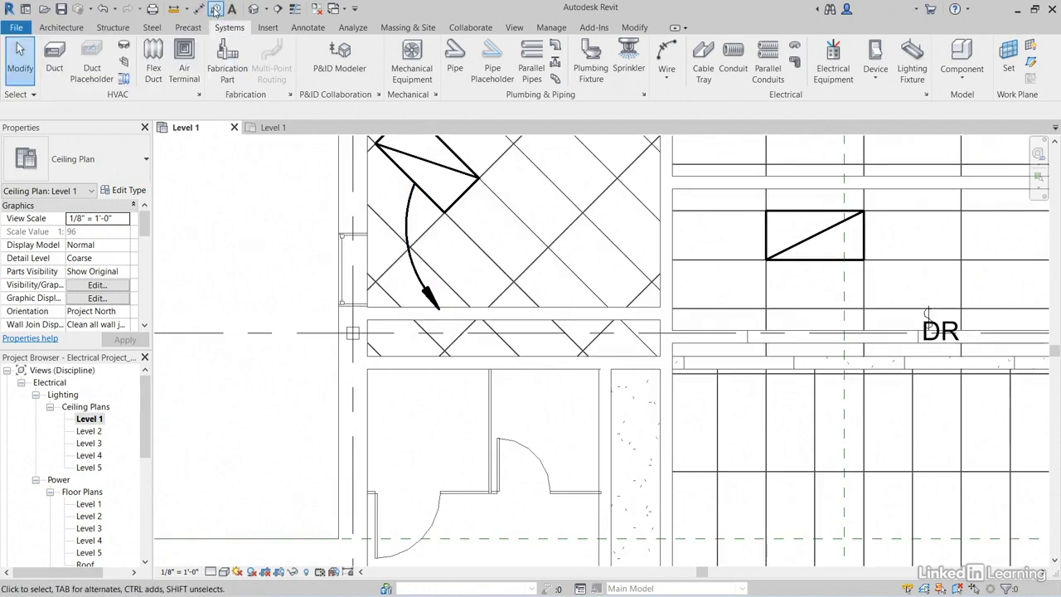
pyautogui.click(429, 297)
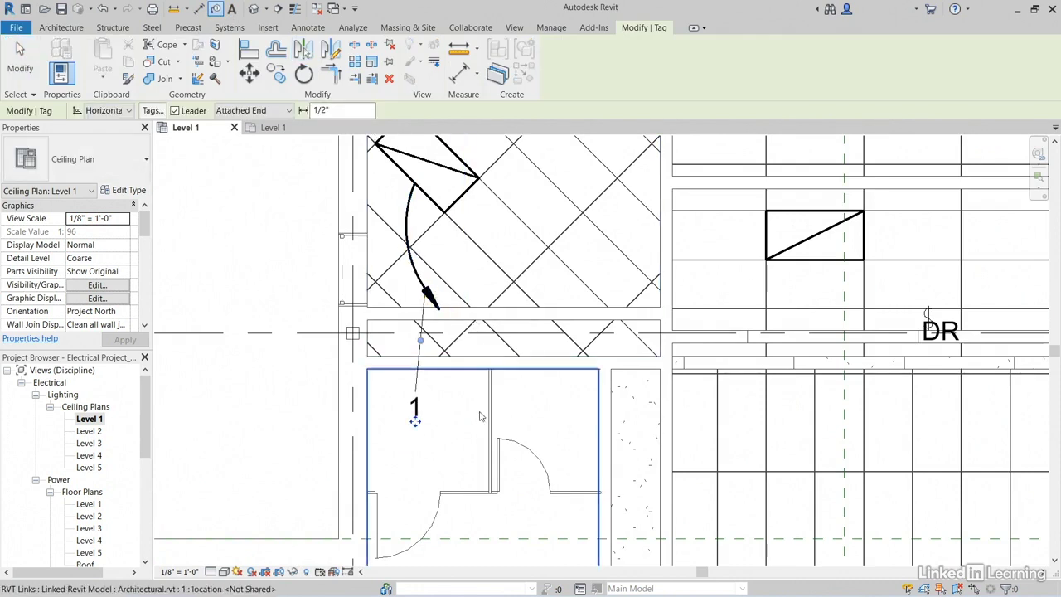
pyautogui.scroll(2, 495, 366)
pyautogui.scroll(1, 453, 386)
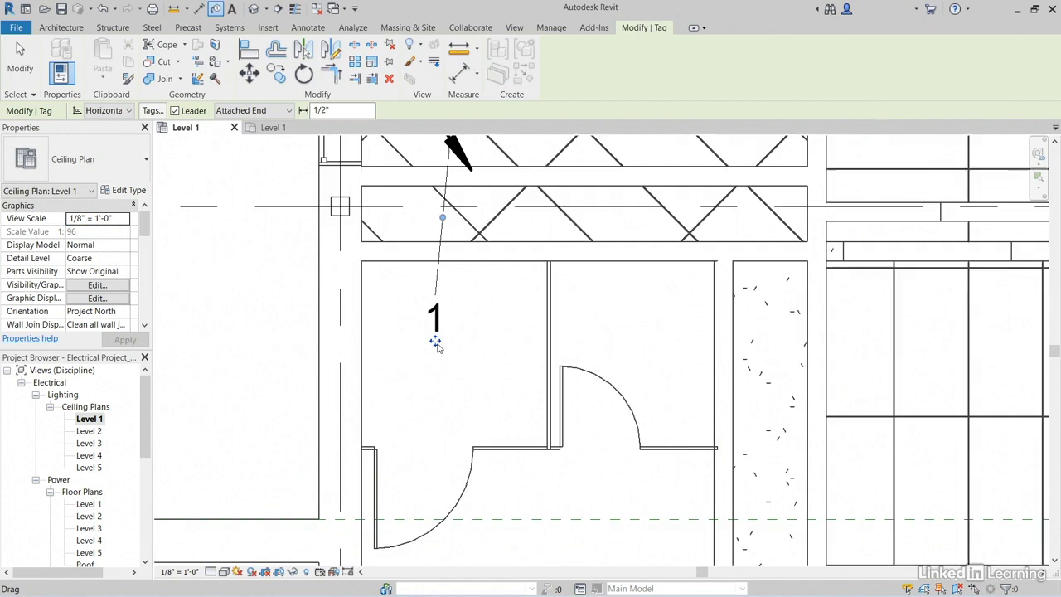
pyautogui.moveTo(435, 340); pyautogui.dragTo(420, 303)
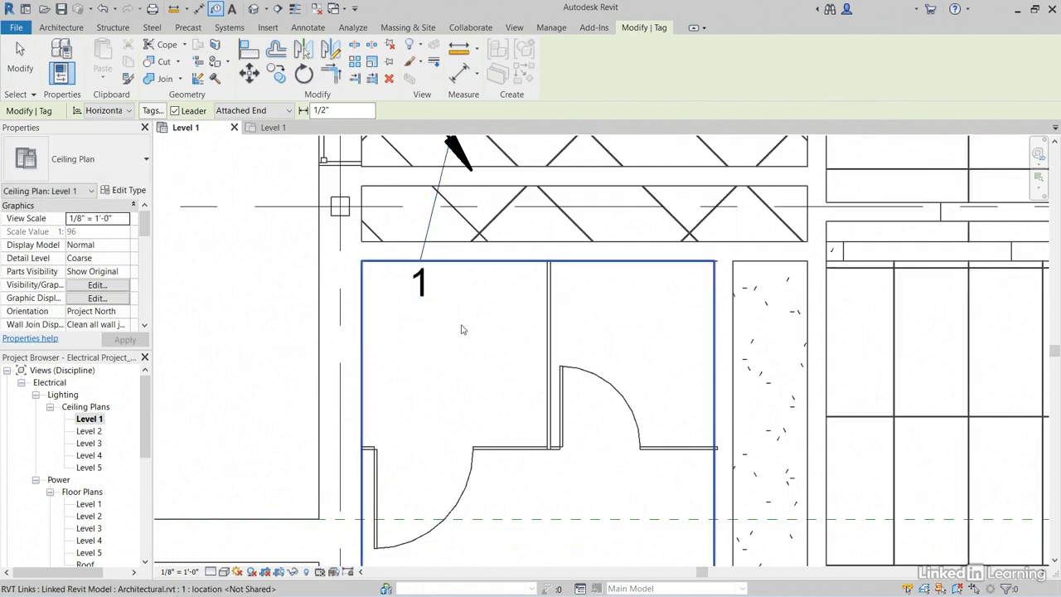
pyautogui.press('Escape')
# - Open the wire tag's family for editing and select its Circuits label
pyautogui.click(424, 288)
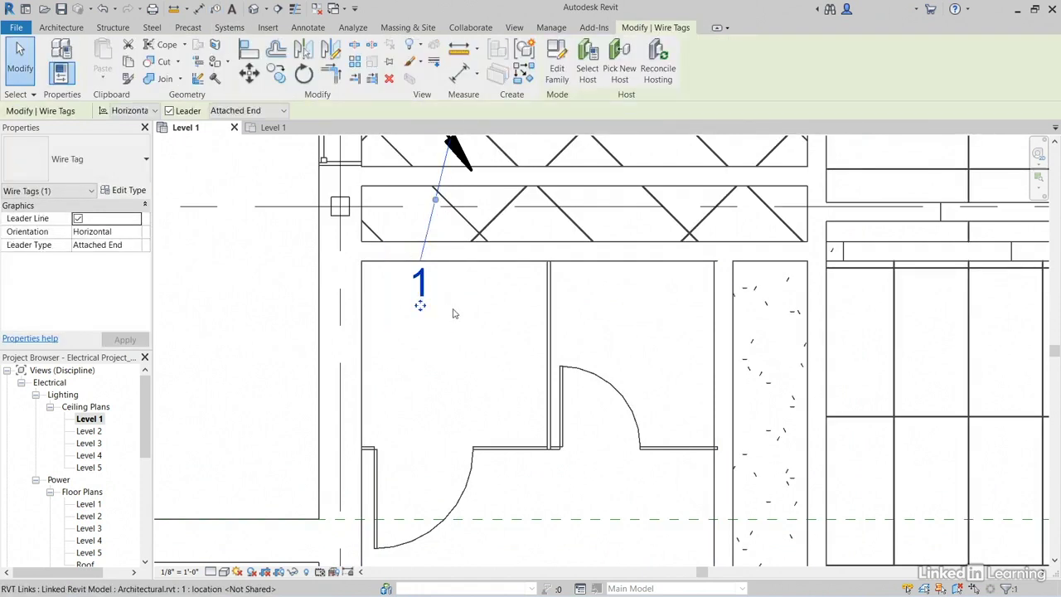
pyautogui.click(558, 73)
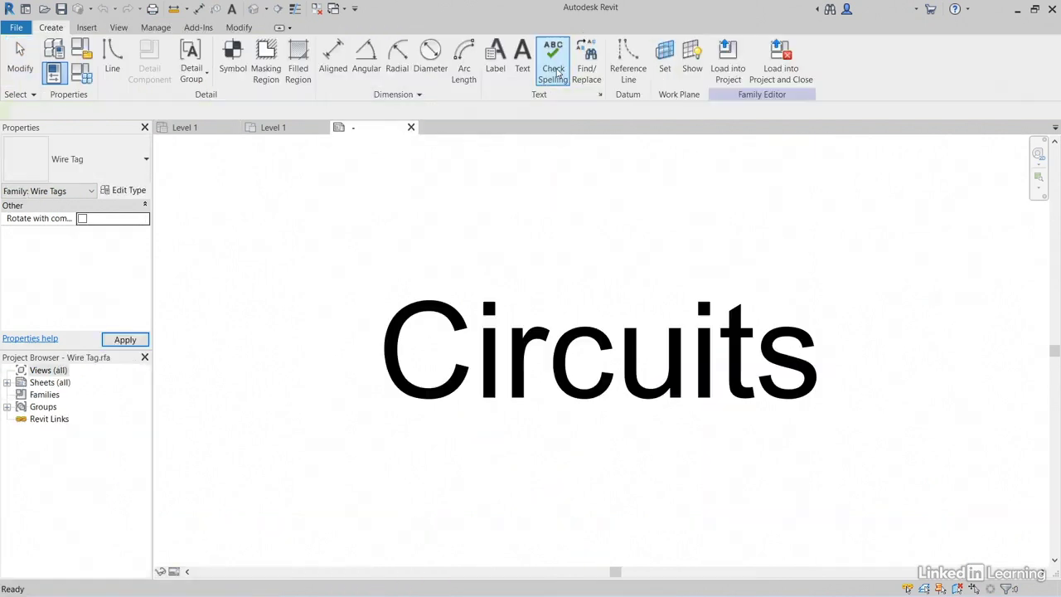
pyautogui.click(576, 352)
pyautogui.click(570, 361)
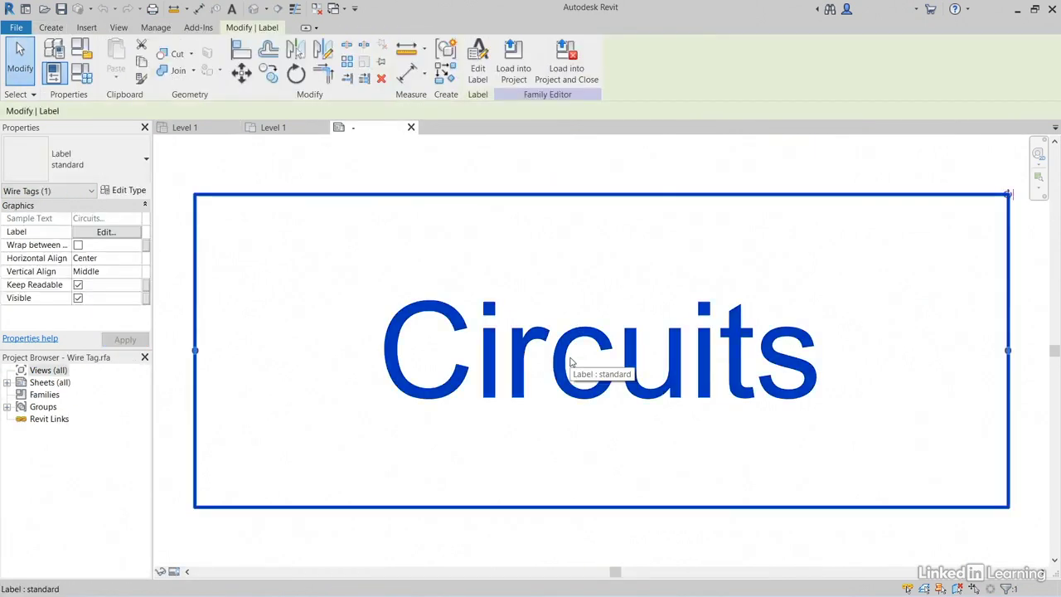
# - Add Panel with a comma suffix ahead of Circuits in the label parameters
pyautogui.click(481, 66)
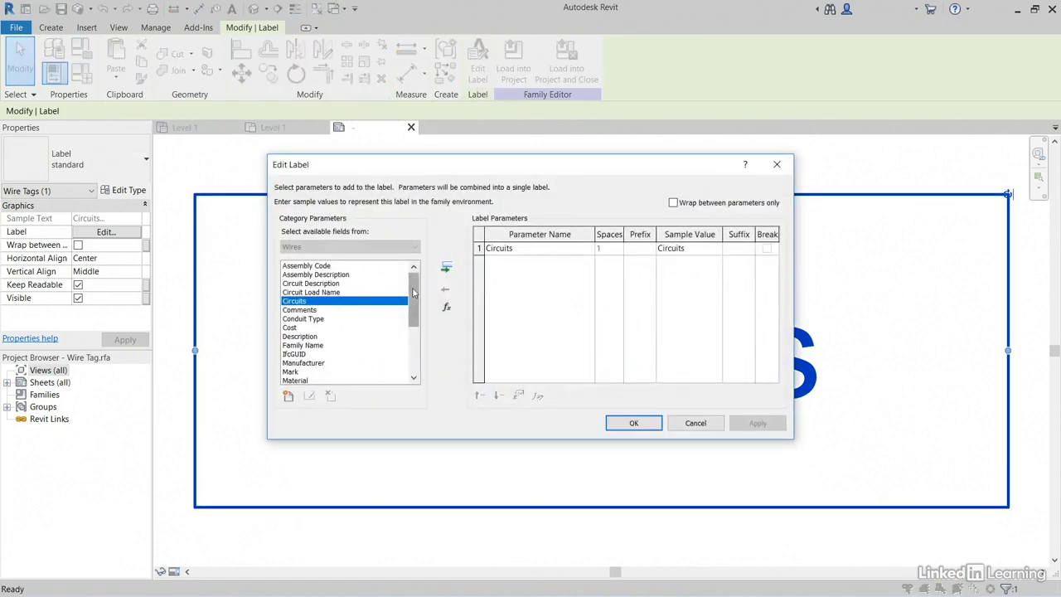
pyautogui.moveTo(414, 291); pyautogui.dragTo(413, 316)
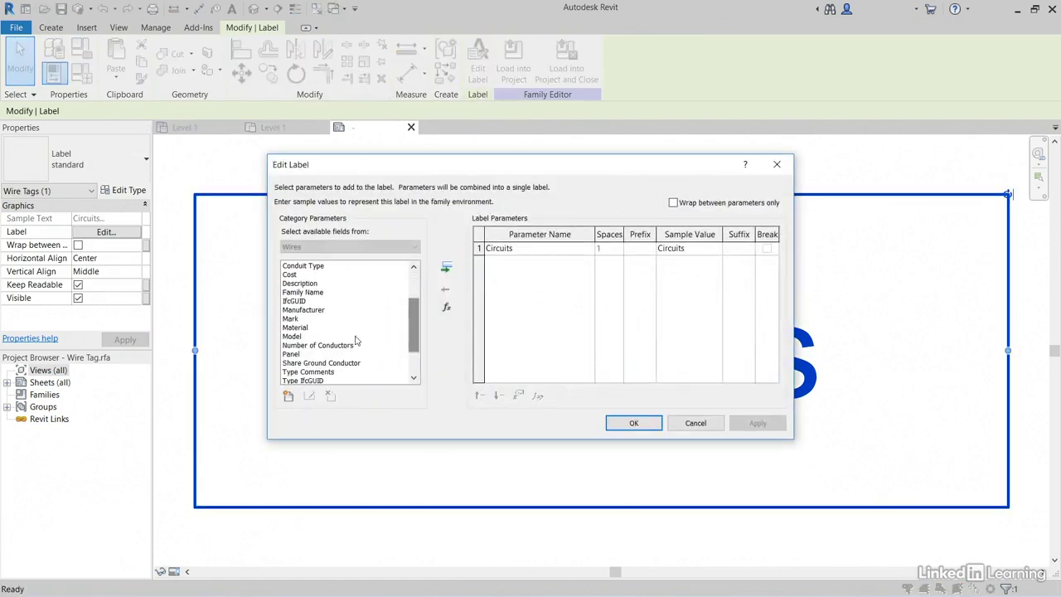
pyautogui.click(292, 355)
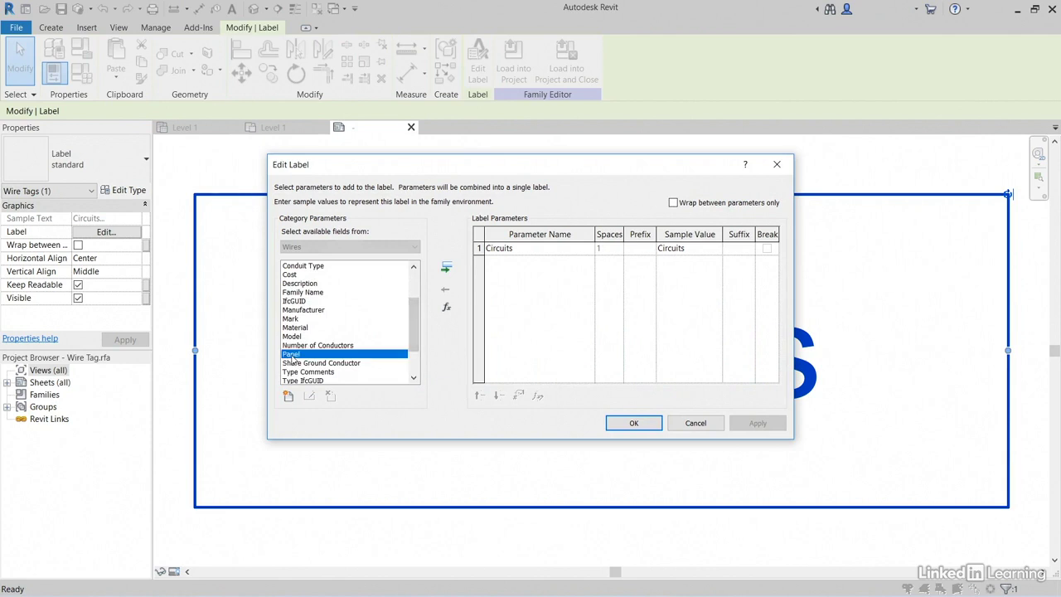
pyautogui.click(446, 269)
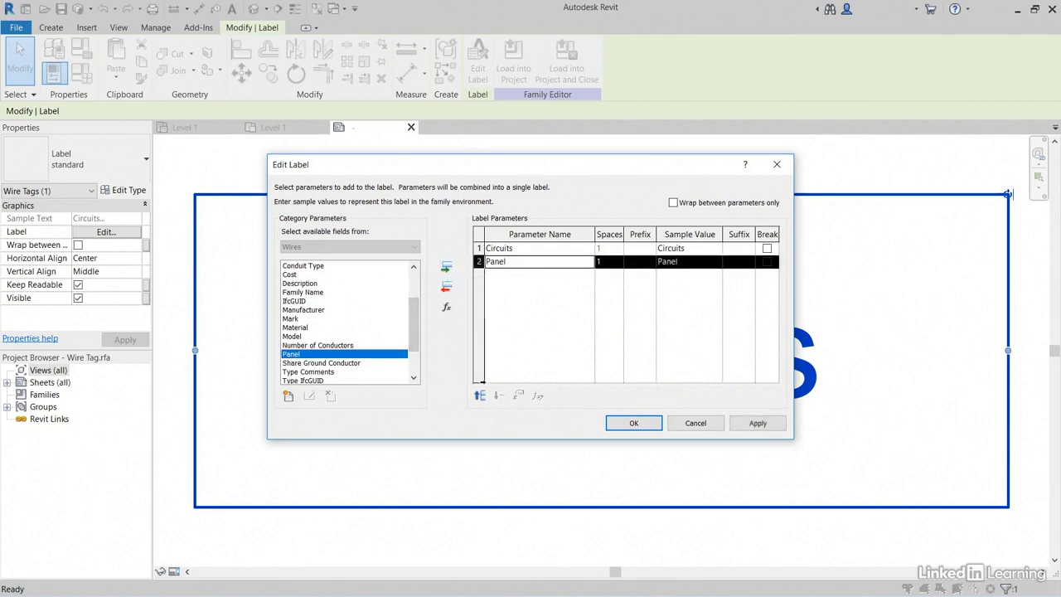
pyautogui.click(480, 396)
pyautogui.click(734, 249)
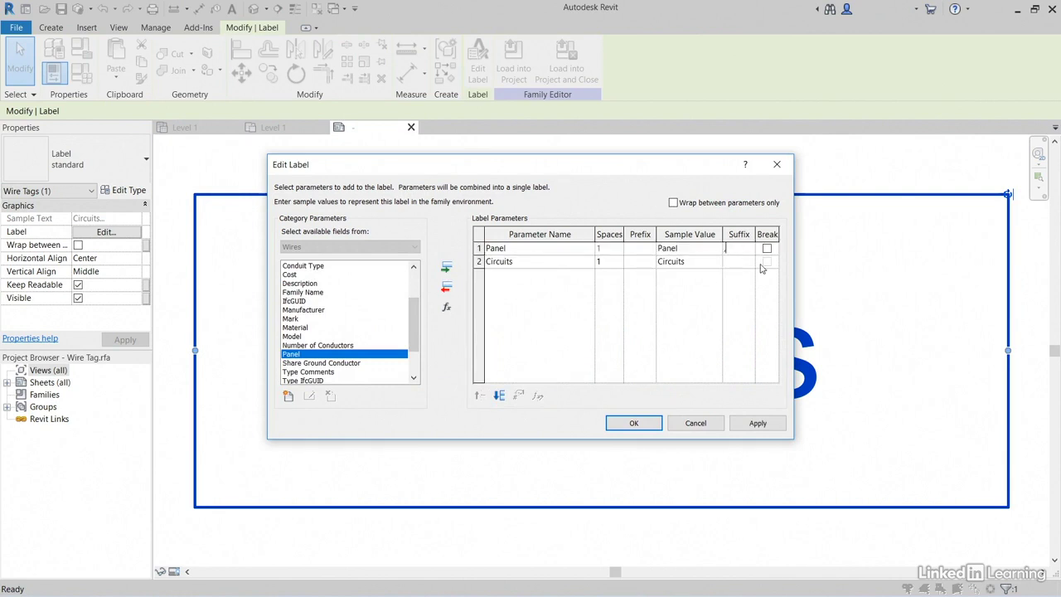
pyautogui.click(633, 423)
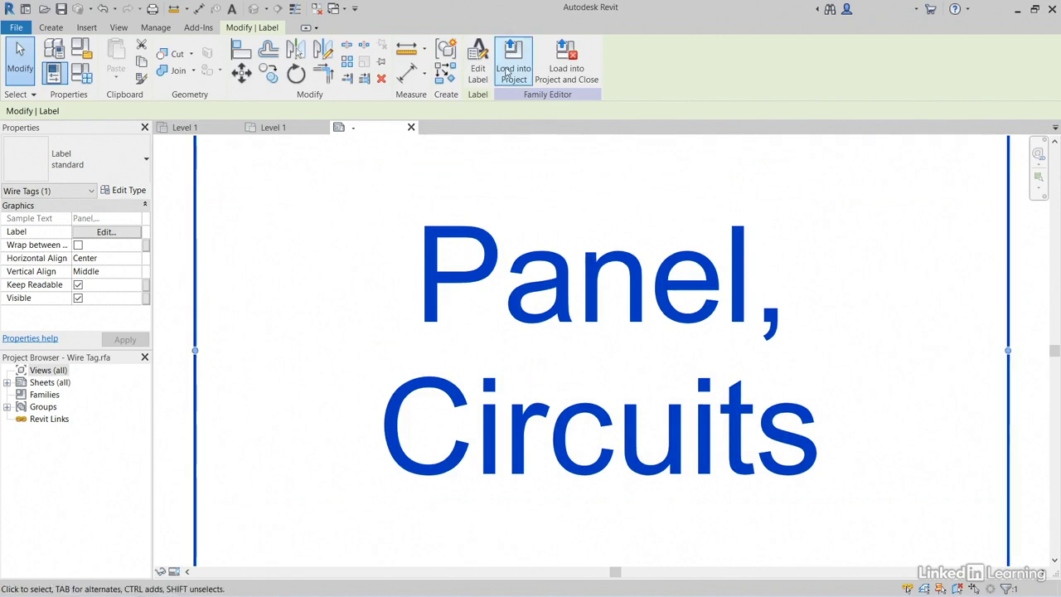
# - Load the edited wire tag into the project, overwriting the existing version, and check the updated tag
pyautogui.click(507, 72)
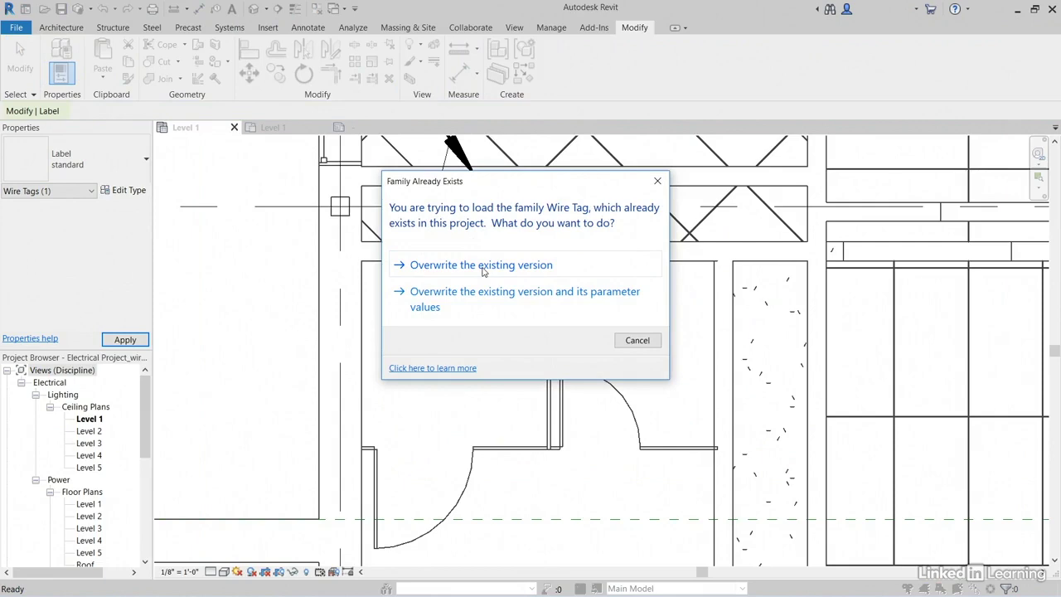
pyautogui.click(483, 265)
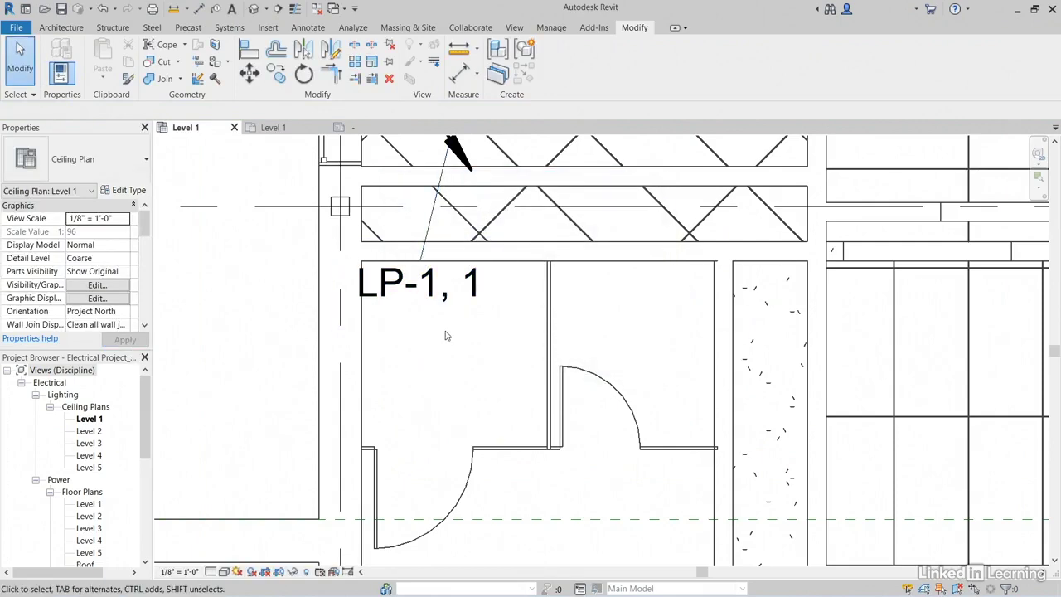
pyautogui.moveTo(445, 335); pyautogui.dragTo(490, 376, button='middle')
pyautogui.scroll(-5, 507, 308)
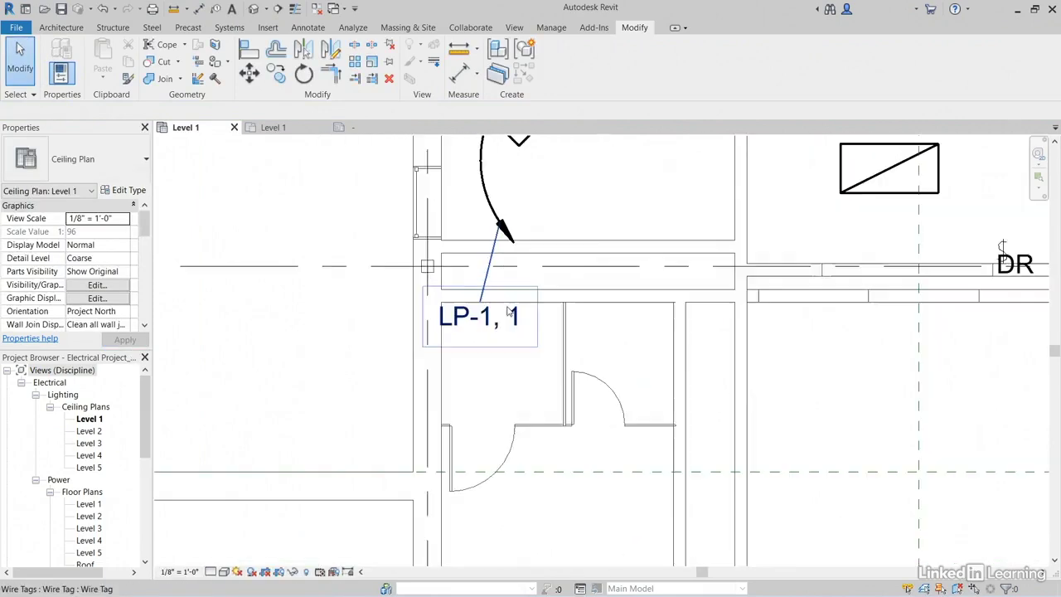
pyautogui.moveTo(604, 360); pyautogui.dragTo(511, 262, button='middle')
pyautogui.scroll(-4, 511, 263)
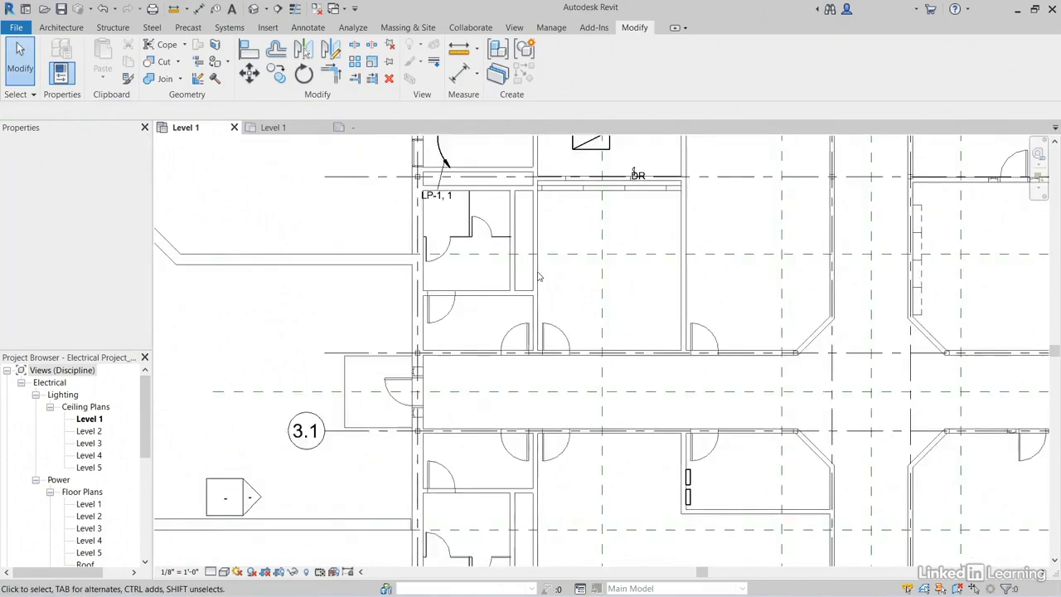
pyautogui.moveTo(583, 288); pyautogui.dragTo(546, 229, button='middle')
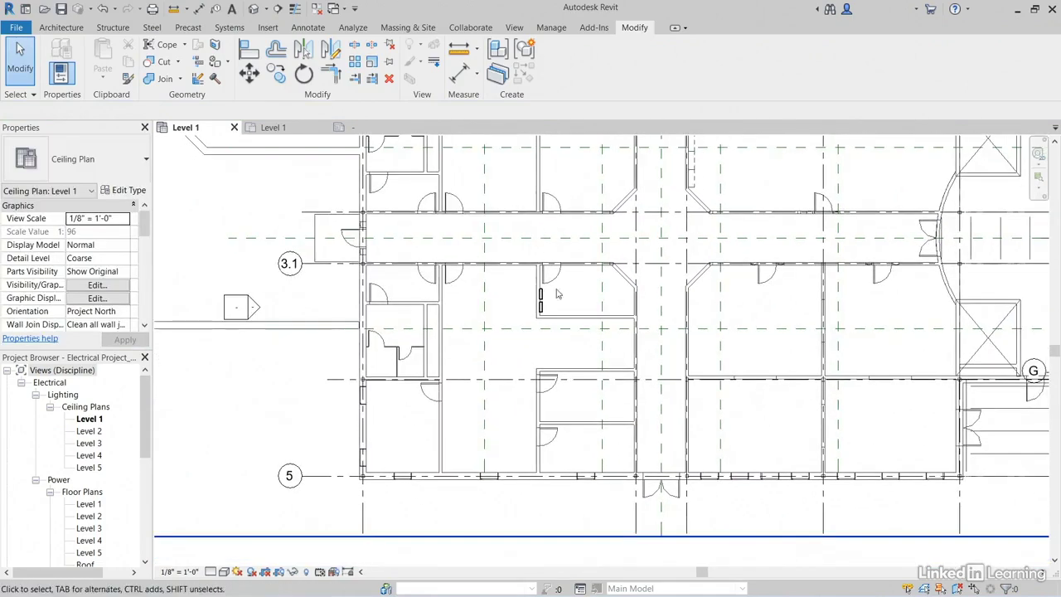
pyautogui.scroll(5, 636, 382)
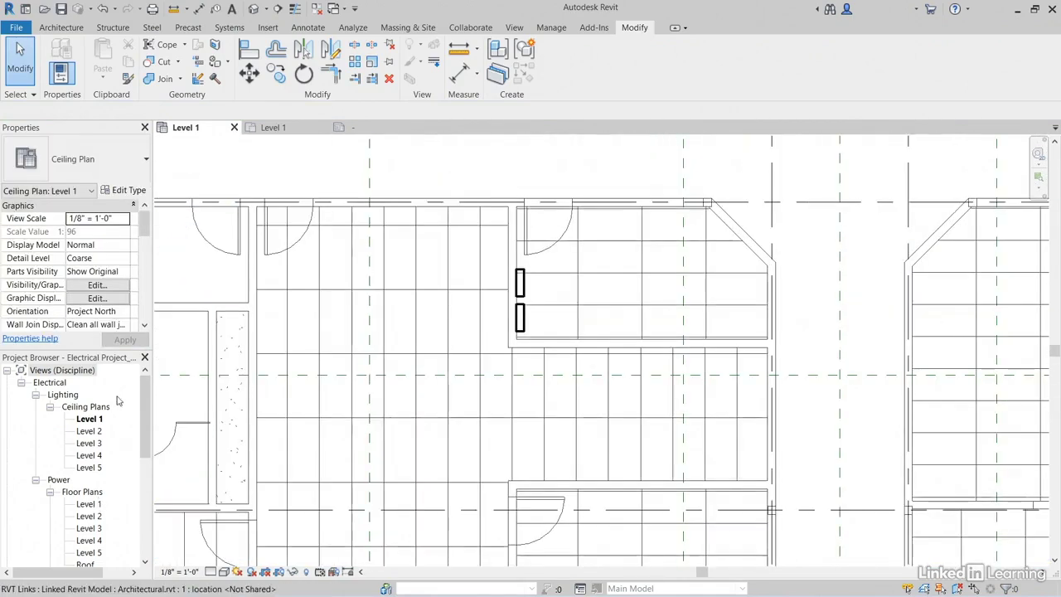
# - Switch to the Level 1 floor plan and pan to ELECTRICAL 107
pyautogui.click(284, 128)
pyautogui.moveTo(505, 389); pyautogui.dragTo(564, 351, button='middle')
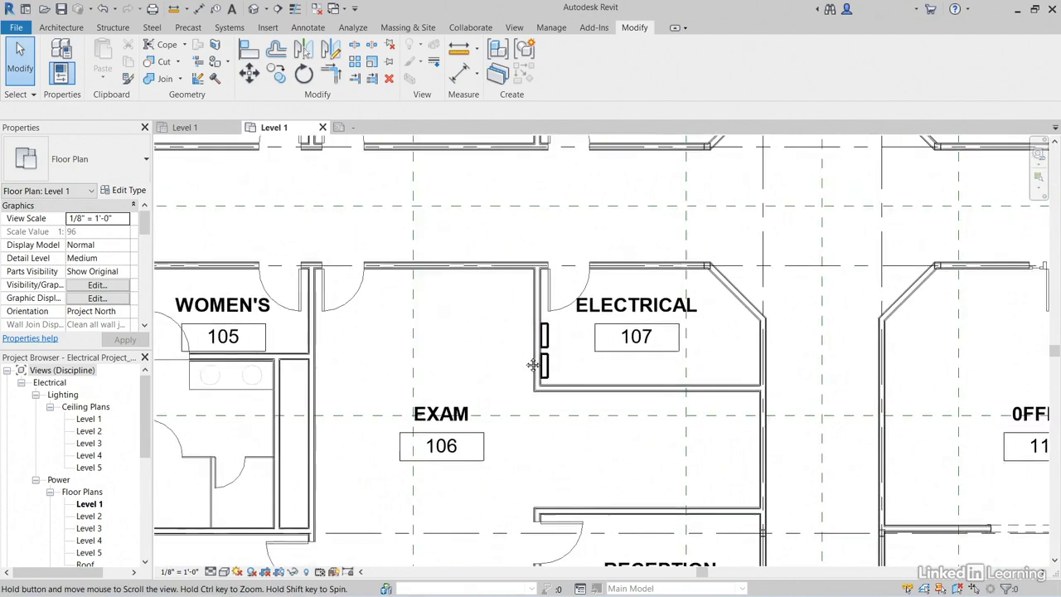
pyautogui.scroll(4, 547, 357)
pyautogui.scroll(-1, 542, 359)
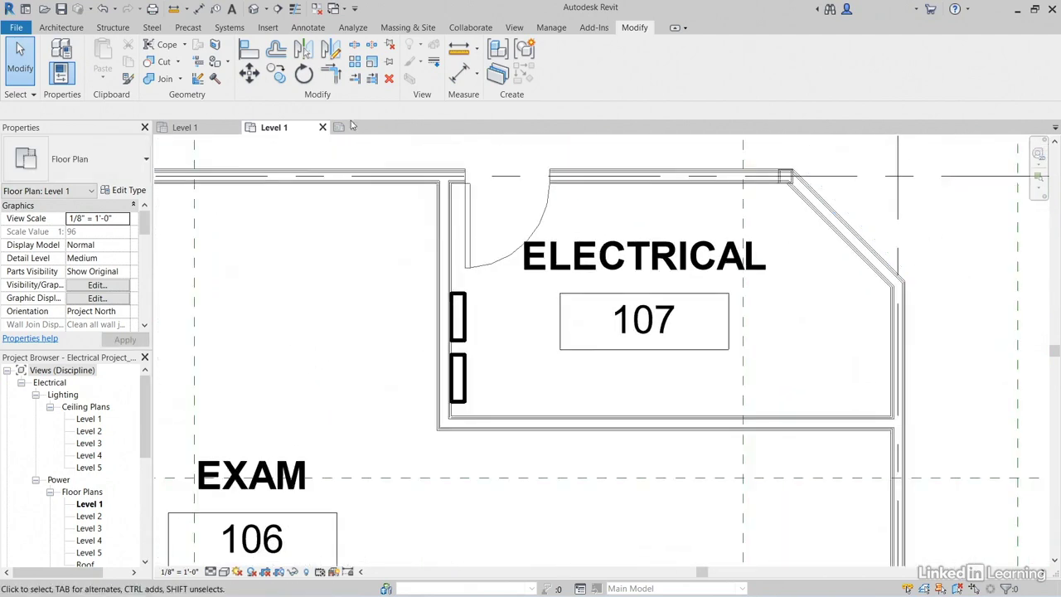
# - Tag both panels with Free End leaders, placing PP-1 up-left and LP-1 to the left
pyautogui.click(216, 10)
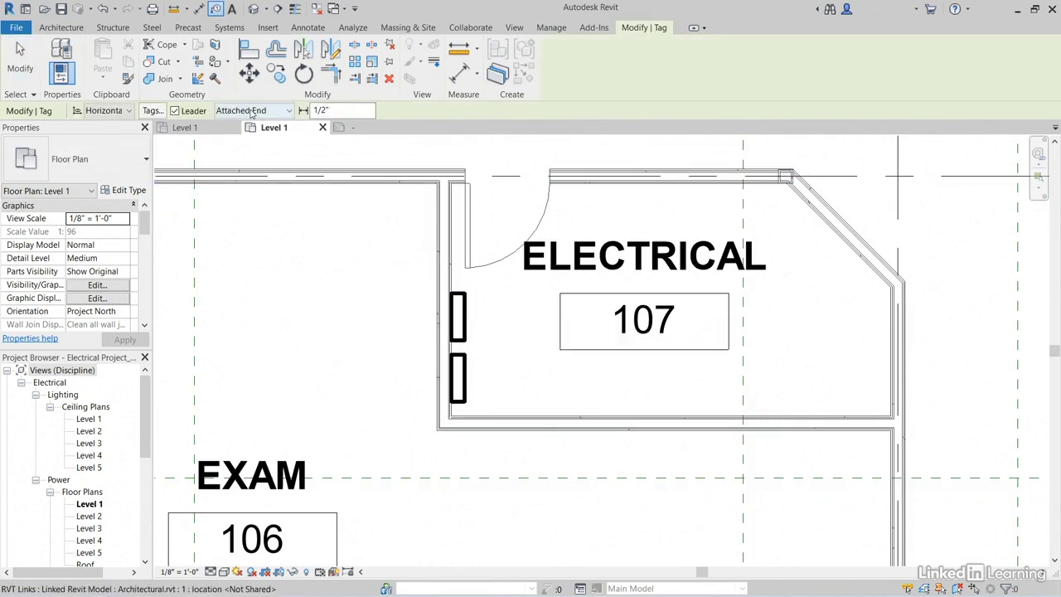
pyautogui.click(261, 111)
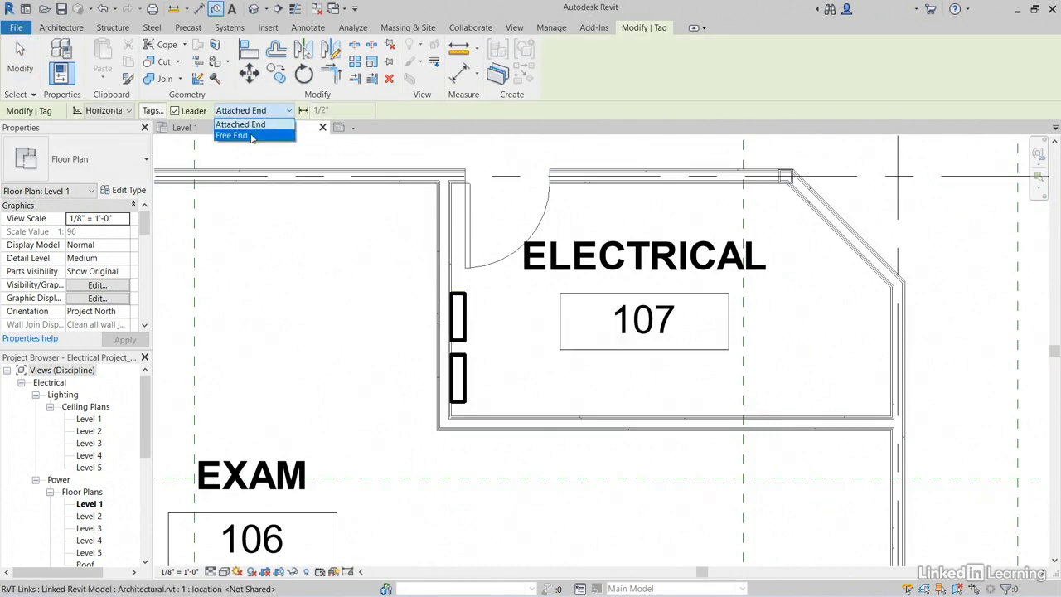
pyautogui.click(252, 136)
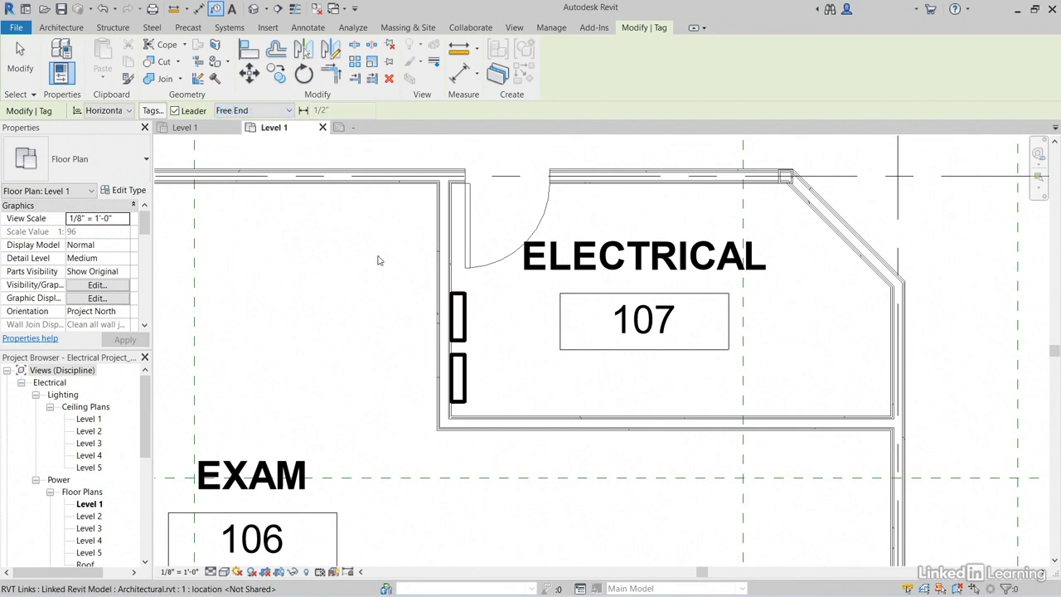
pyautogui.click(454, 310)
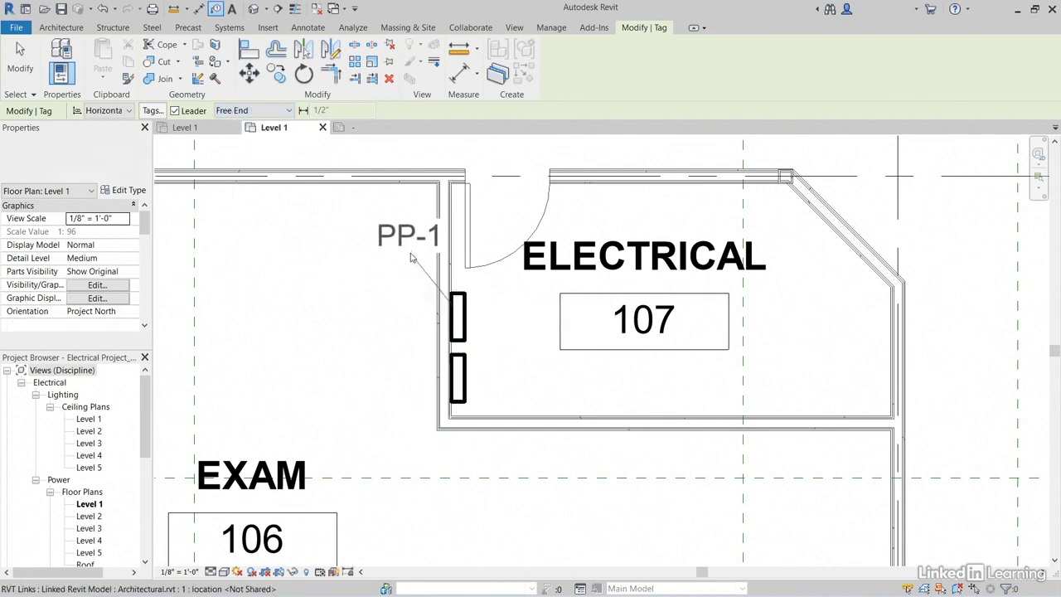
pyautogui.click(384, 253)
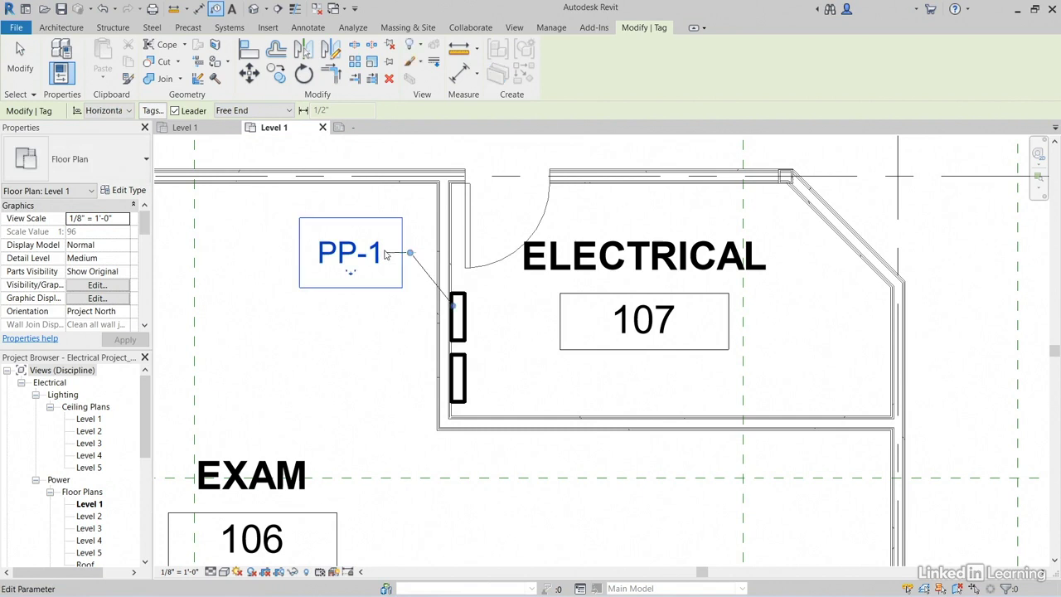
pyautogui.click(457, 383)
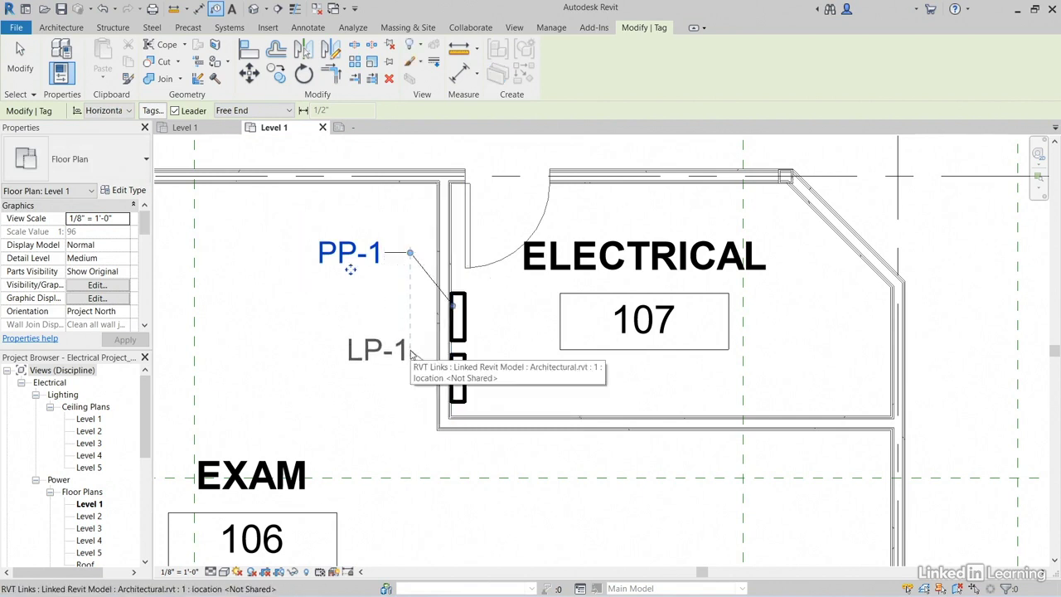
pyautogui.click(404, 352)
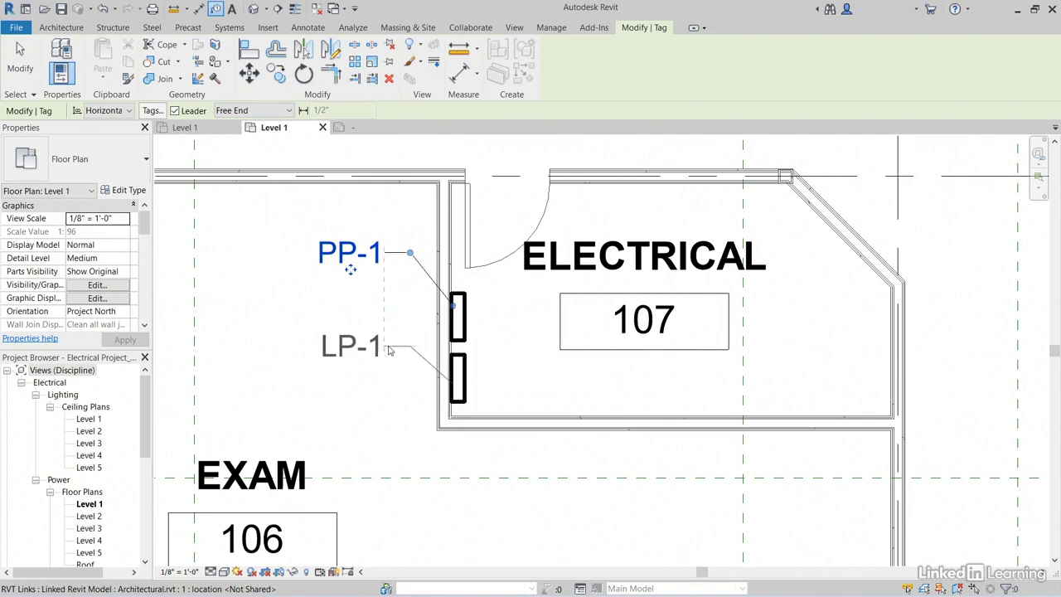
pyautogui.press('Escape')
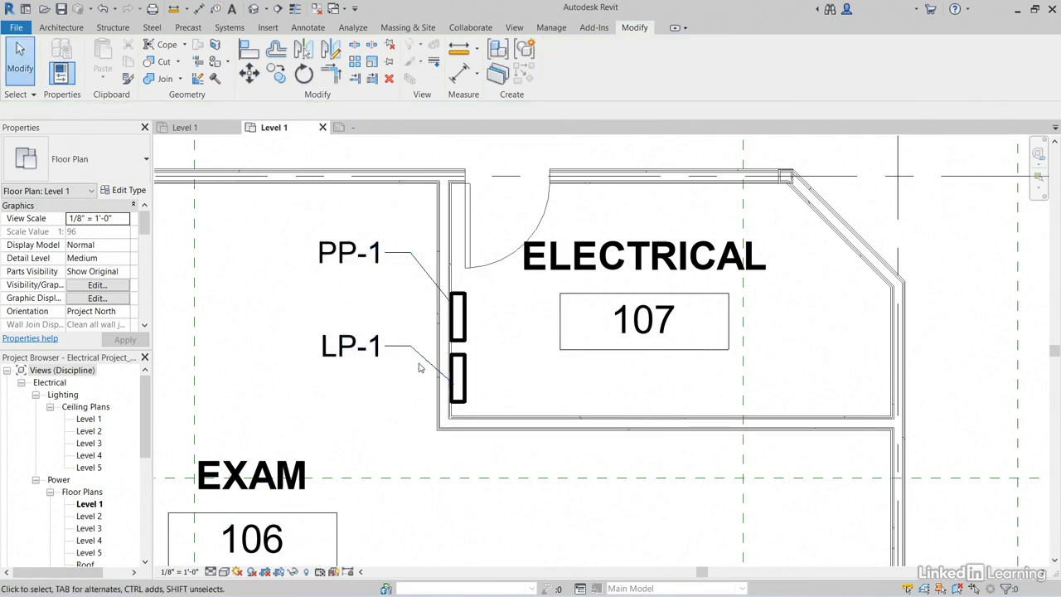
# - Change the LP-1 panel tag type's Leader Arrowhead to Arrow Filled 15 Degree and apply it
pyautogui.click(371, 358)
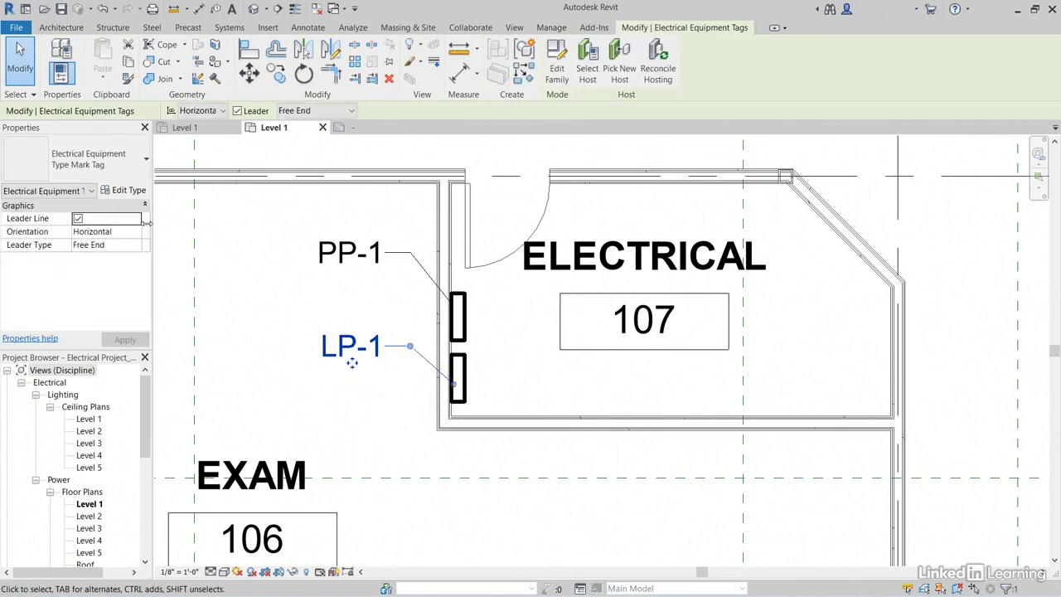
pyautogui.click(135, 191)
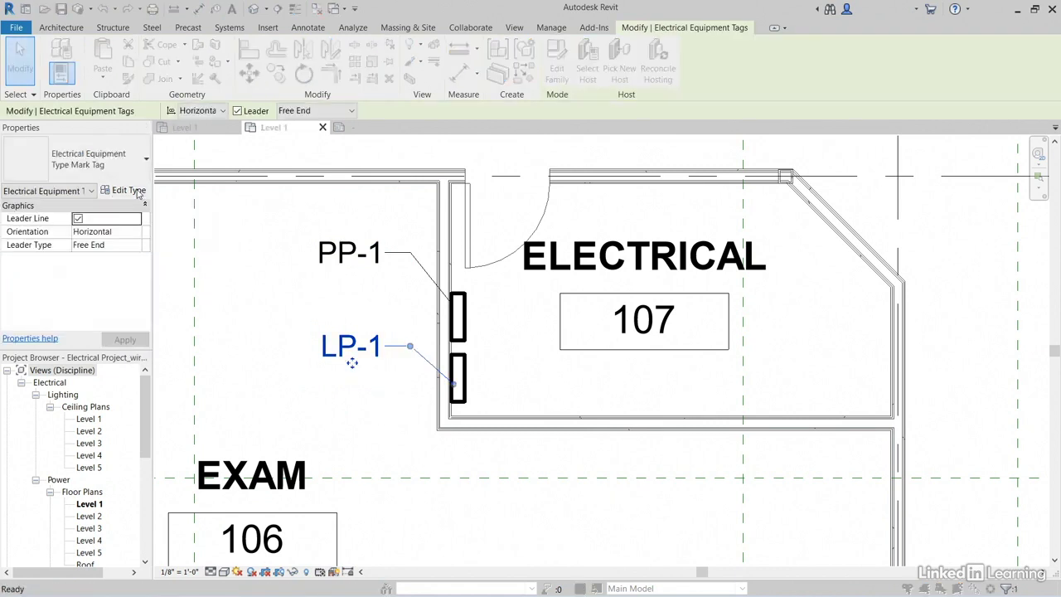
pyautogui.click(699, 206)
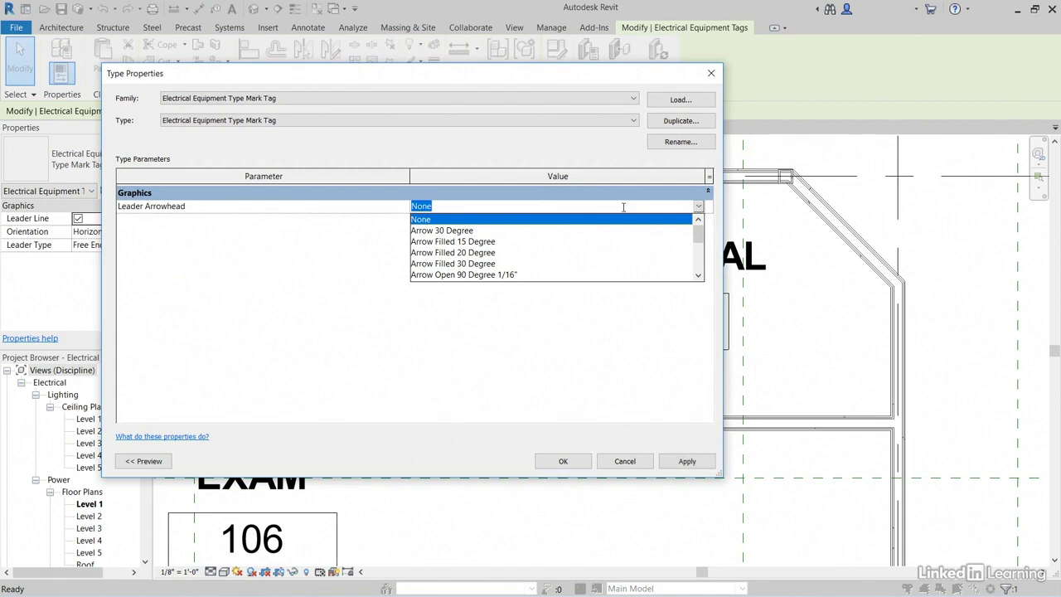
pyautogui.click(461, 241)
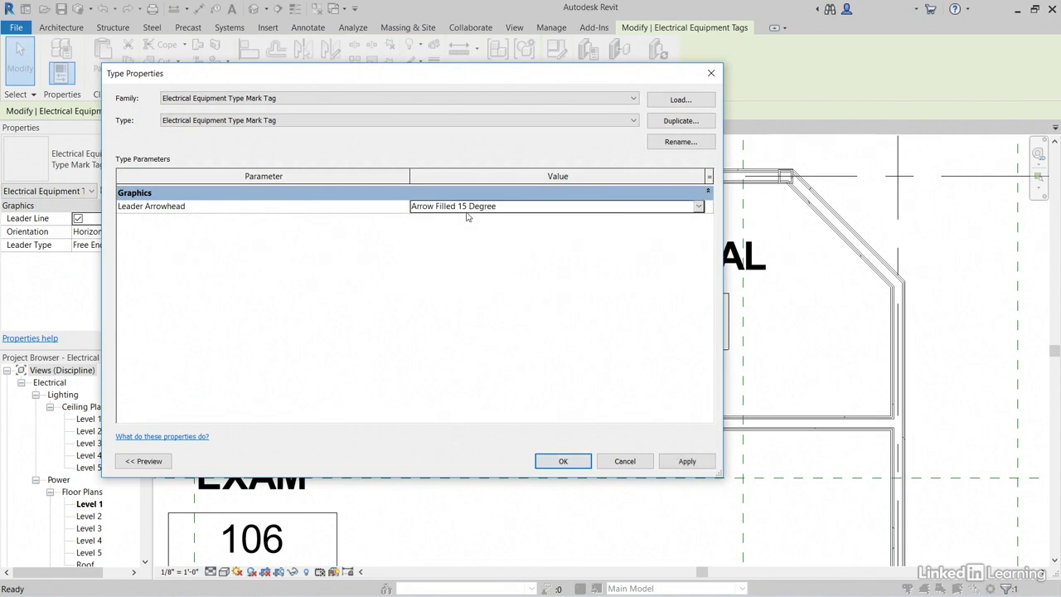
pyautogui.moveTo(209, 79); pyautogui.dragTo(283, 61)
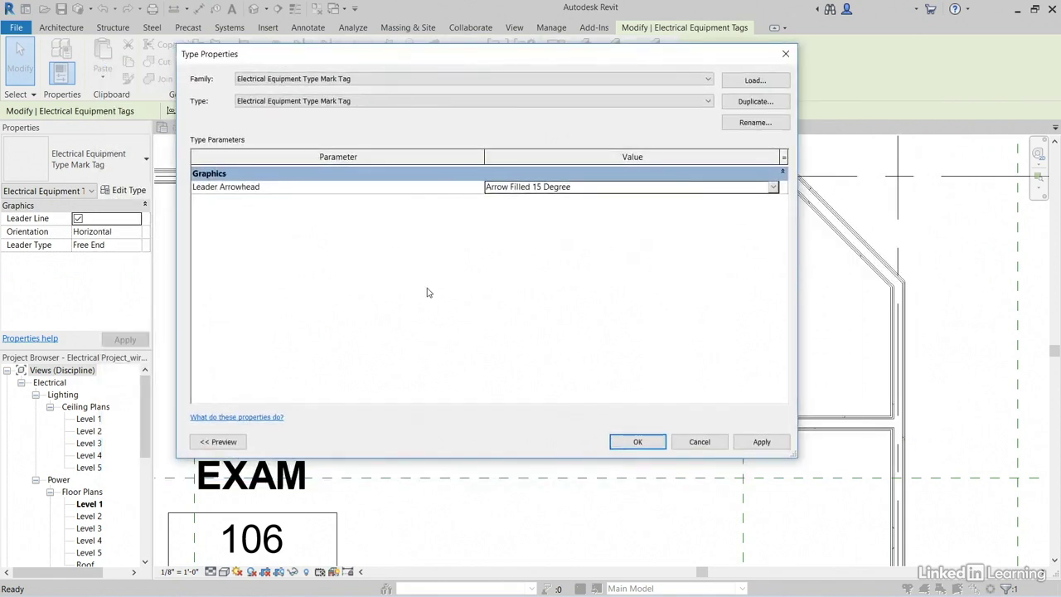
pyautogui.click(764, 439)
pyautogui.click(643, 441)
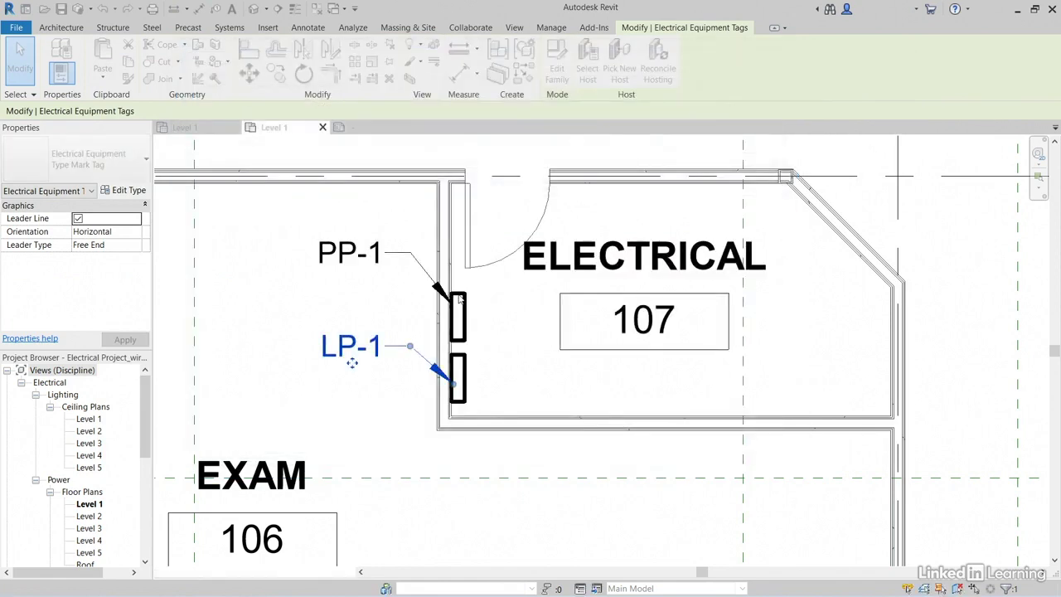
pyautogui.click(296, 289)
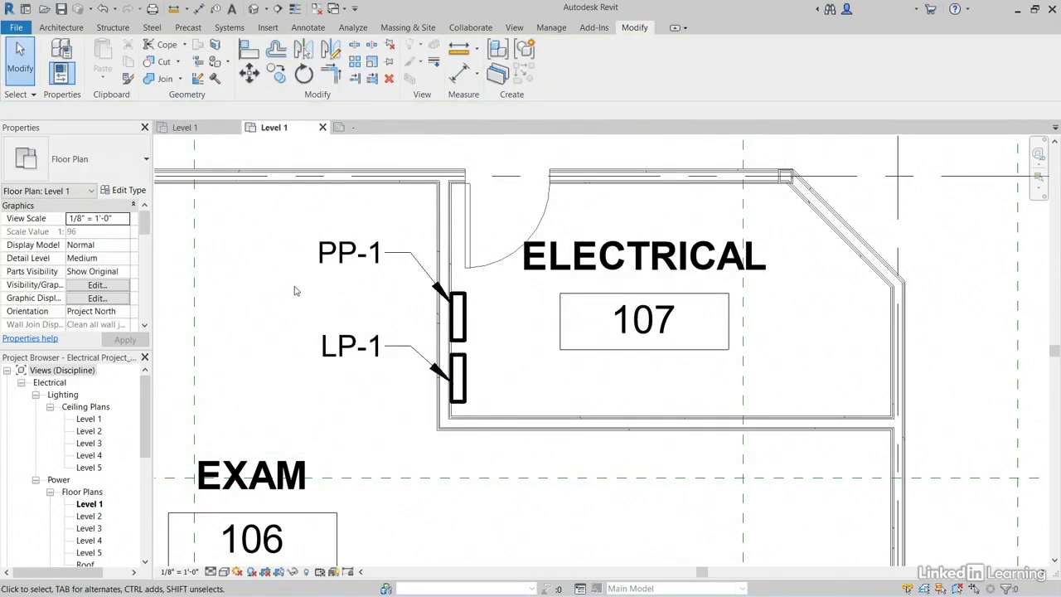
pyautogui.scroll(-5, 348, 296)
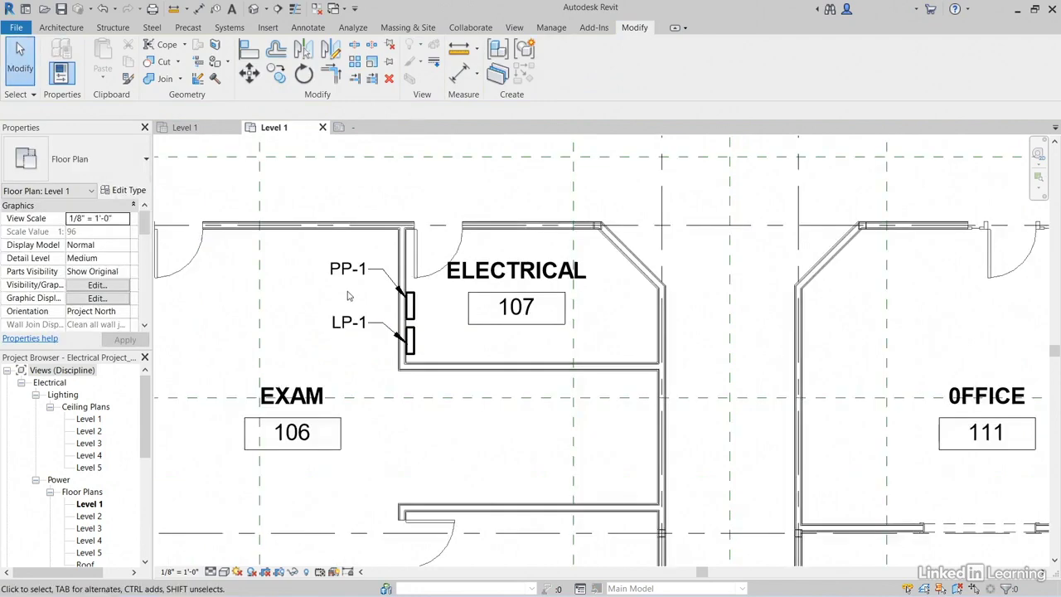